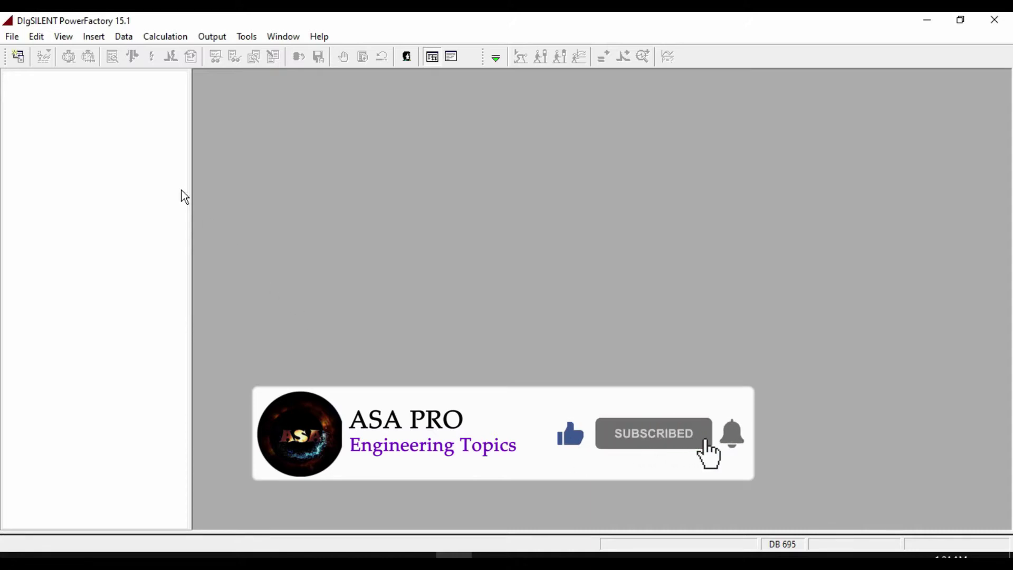
Step: Import and activate the 225/90 kV Transmission System example project from the built-in Examples
click(12, 36)
click(34, 71)
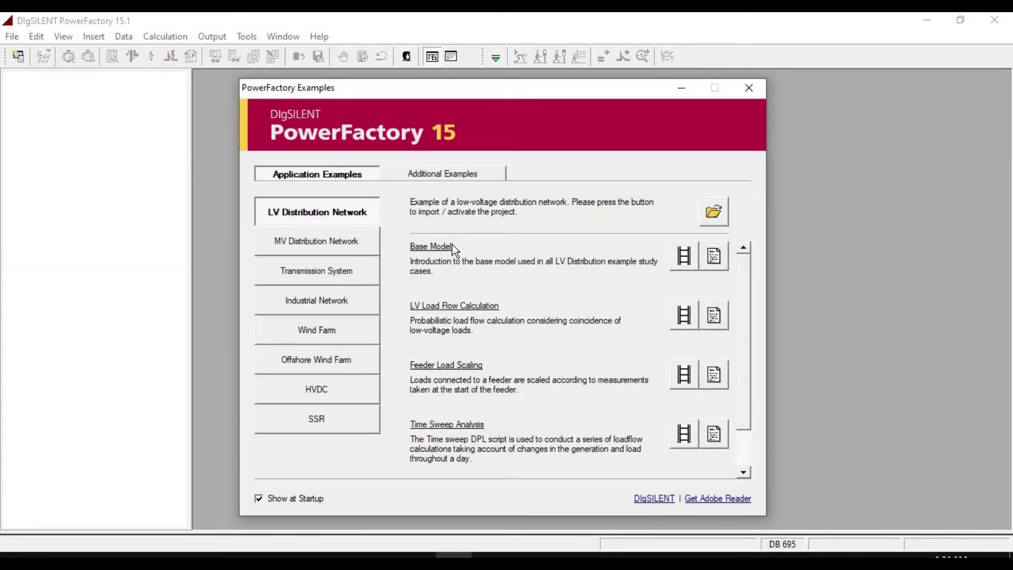
click(282, 271)
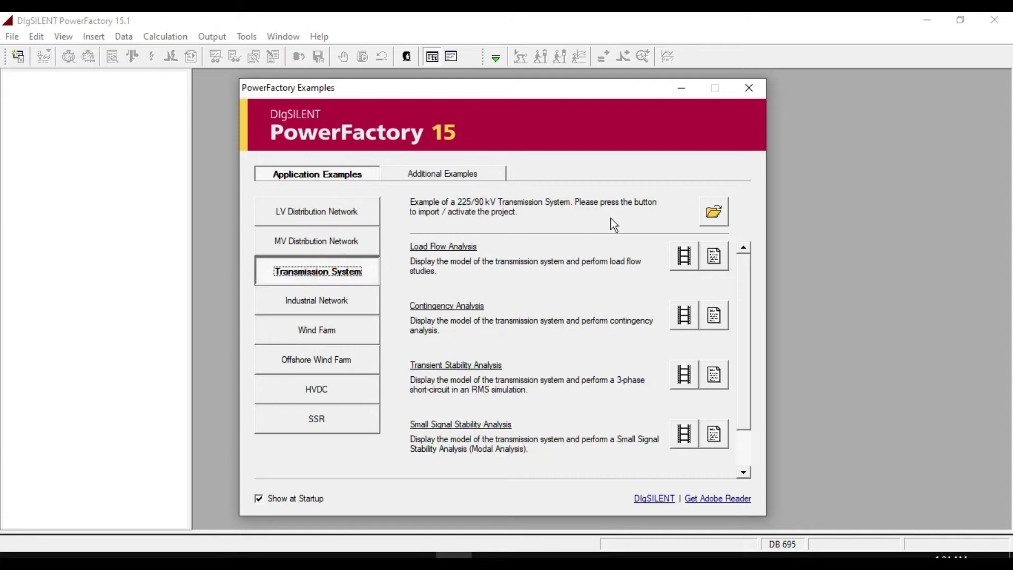
click(702, 210)
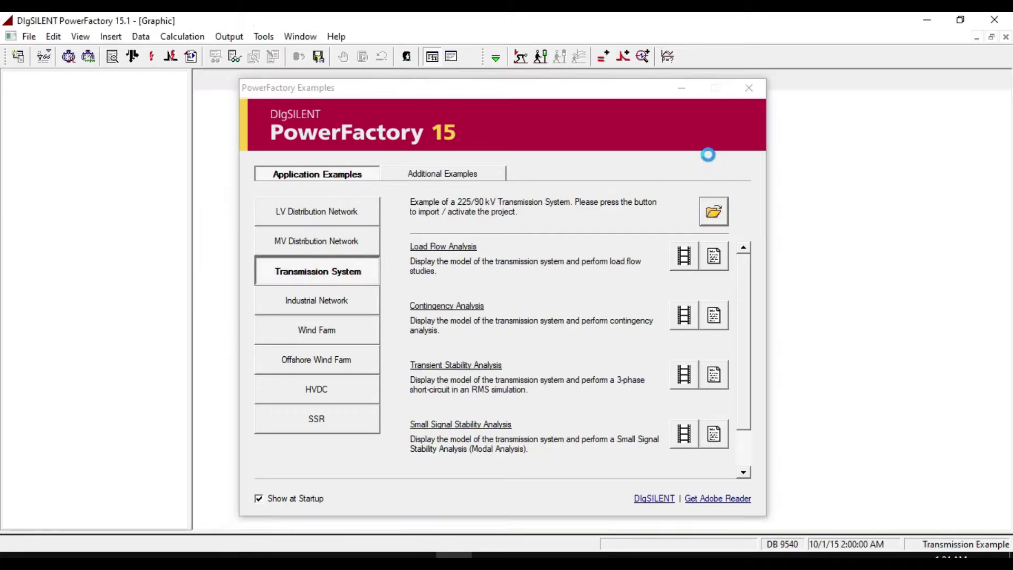
click(683, 91)
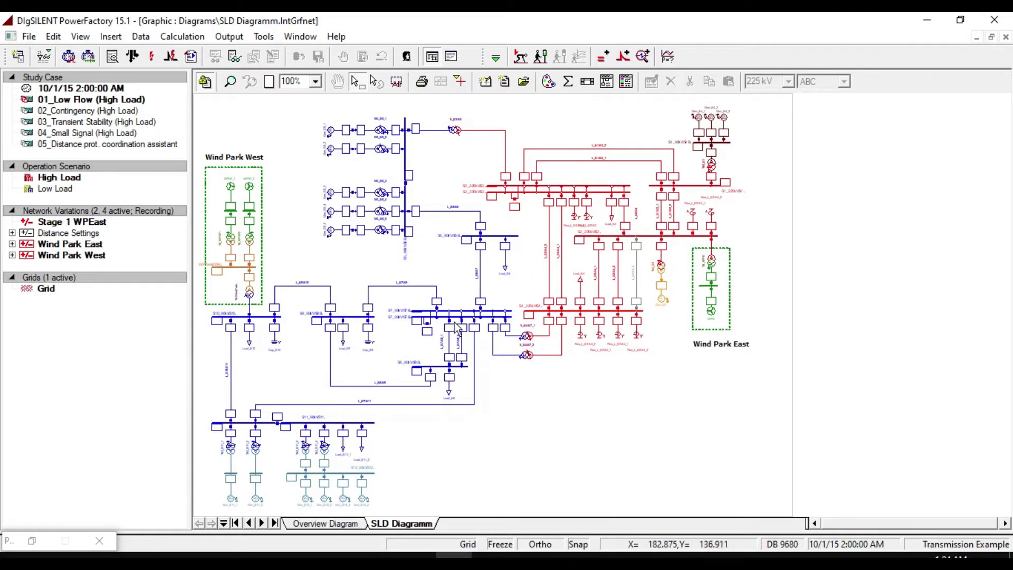
double_click(581, 186)
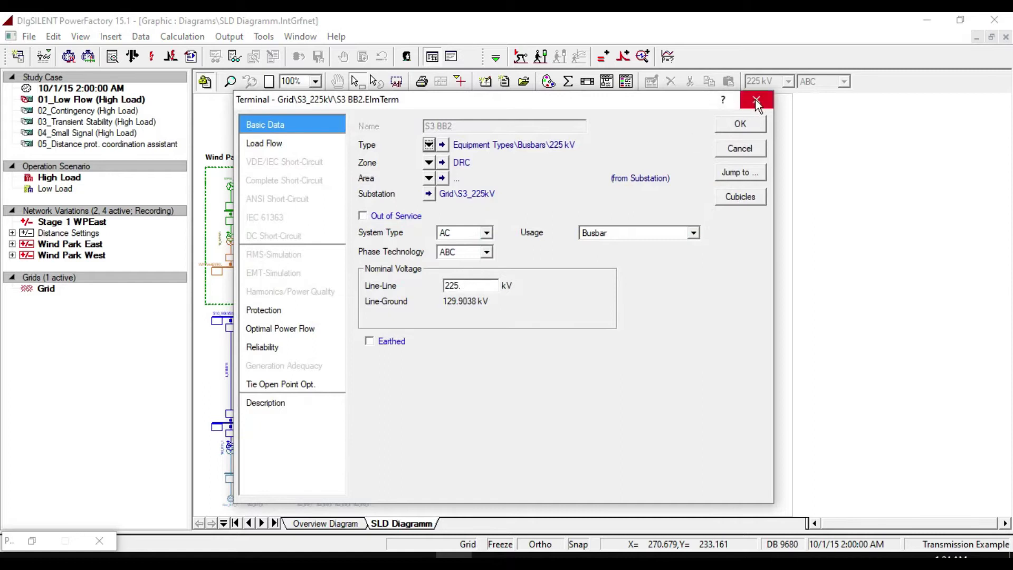
click(754, 99)
double_click(452, 316)
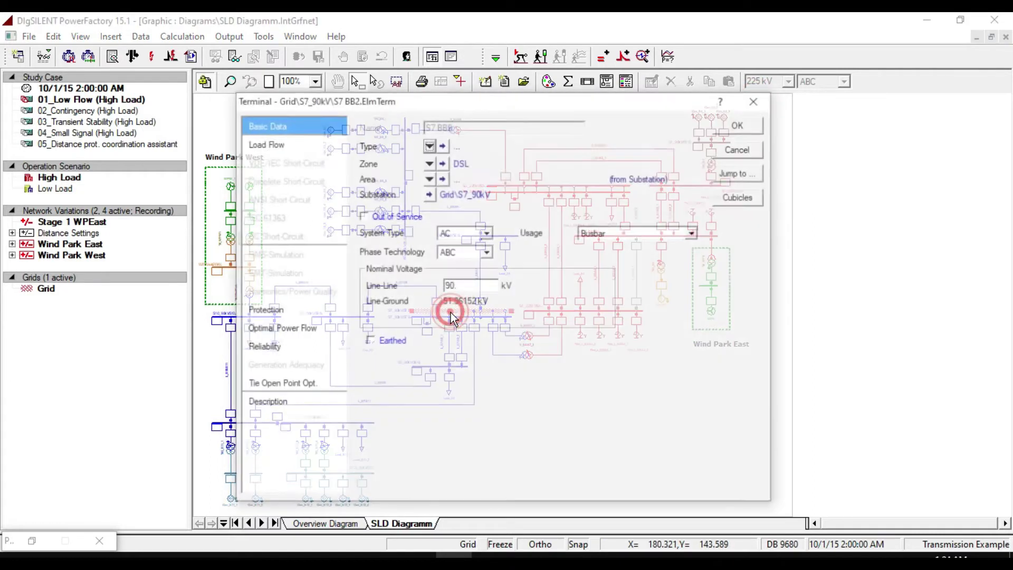
drag(466, 287, 440, 296)
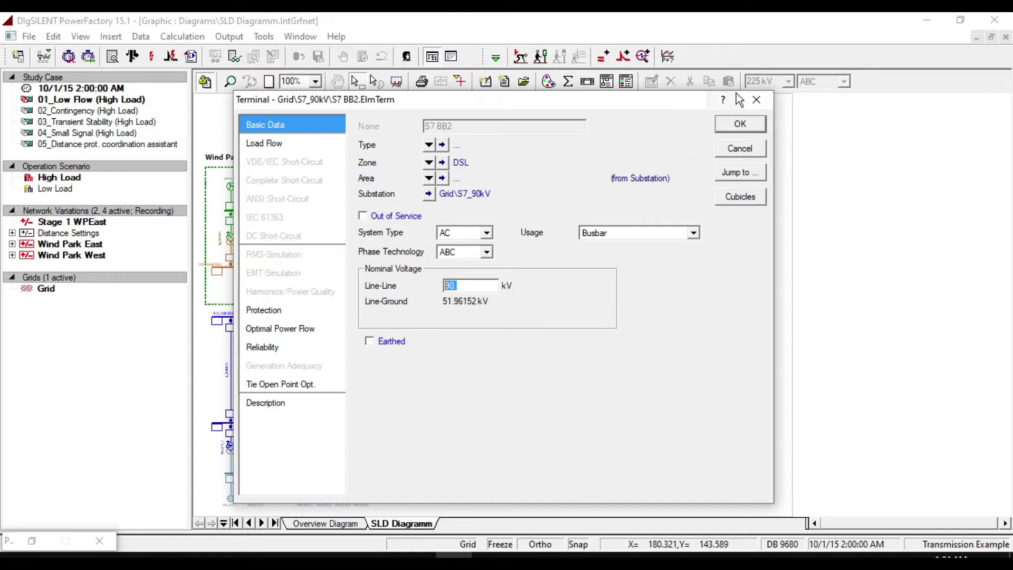
click(761, 127)
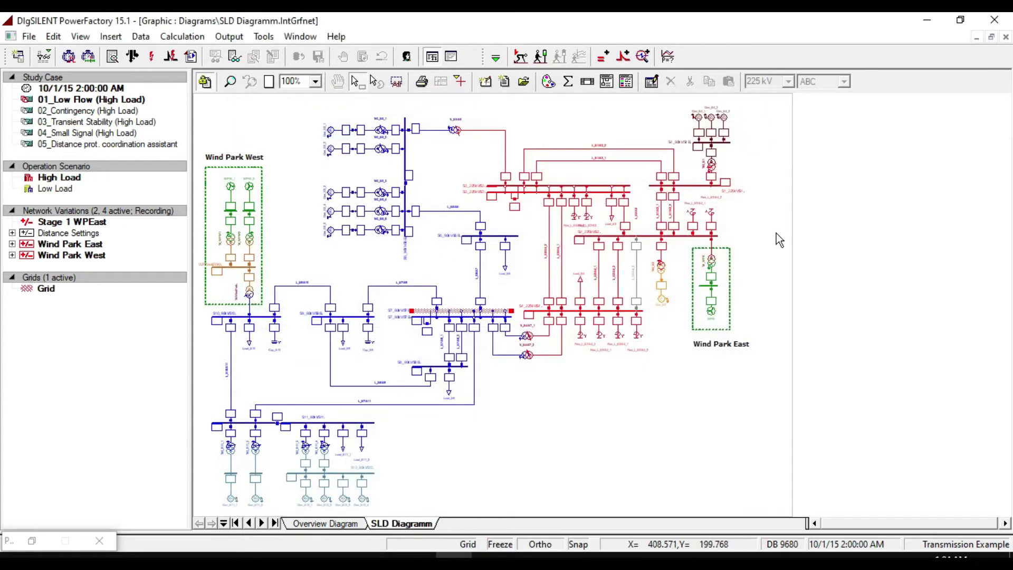
click(527, 404)
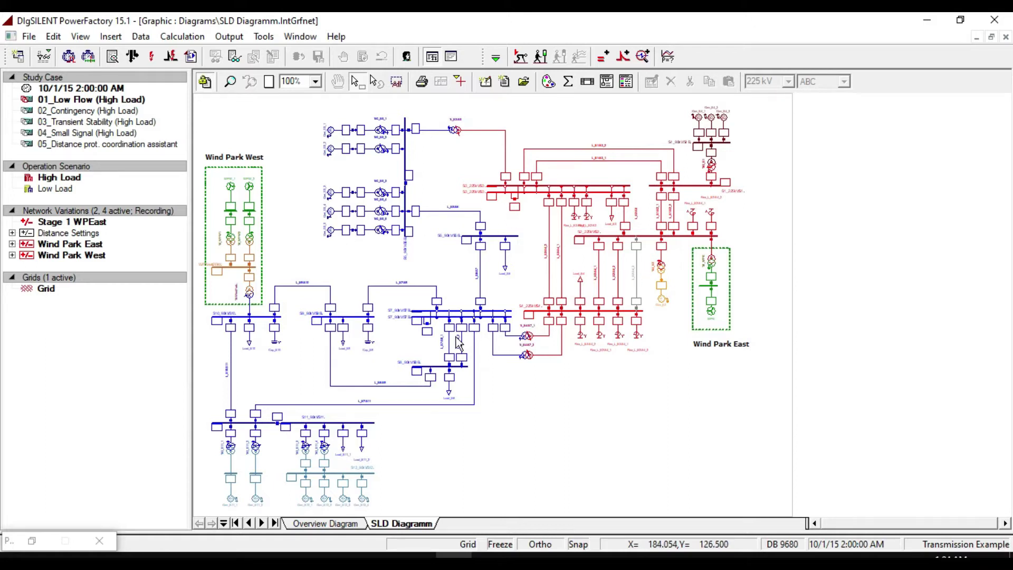
Step: List all relays with the ElmRelay filter and mark relay R S10-S9 in the SLD Diagramm
click(45, 56)
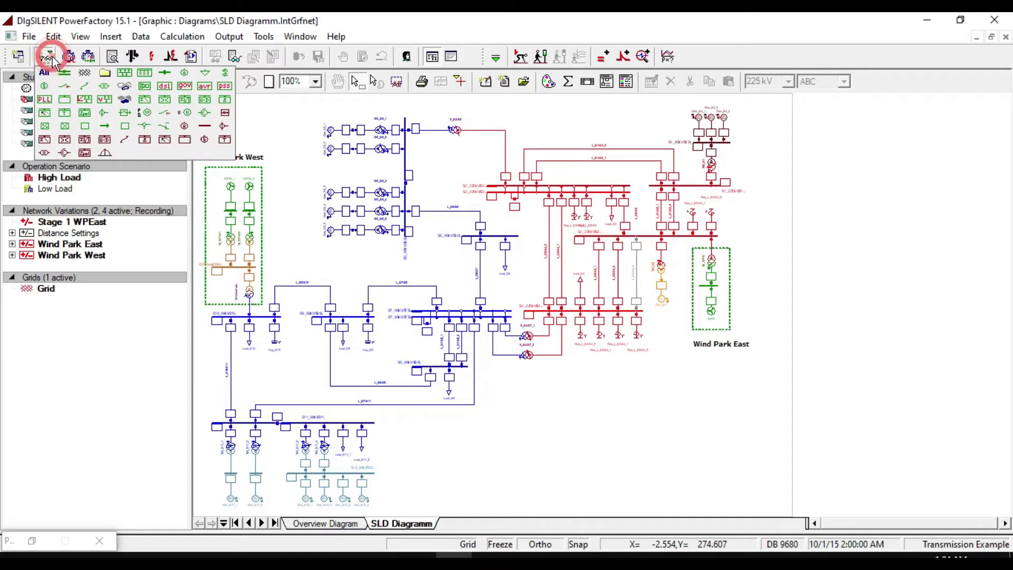
click(67, 106)
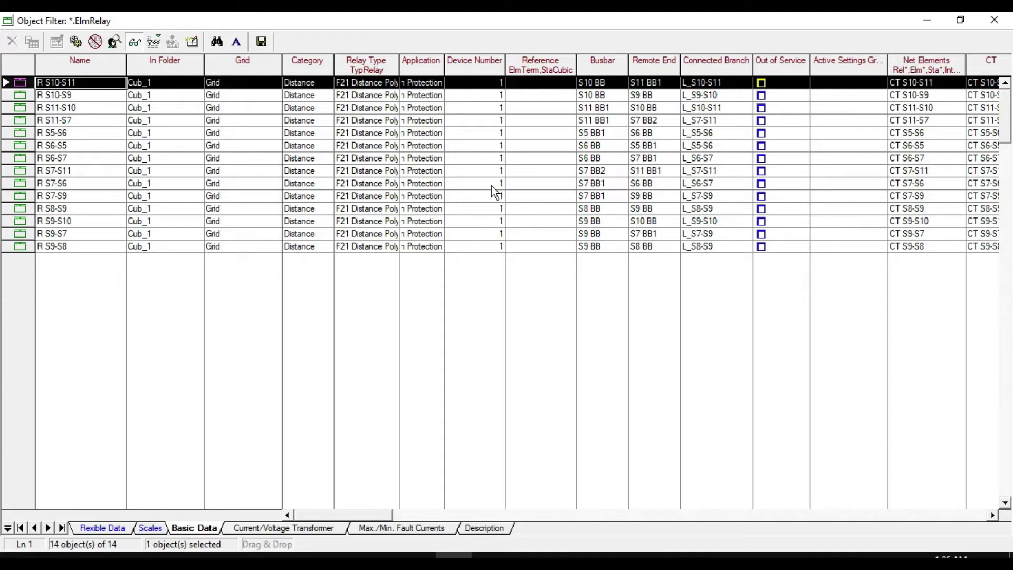
click(21, 96)
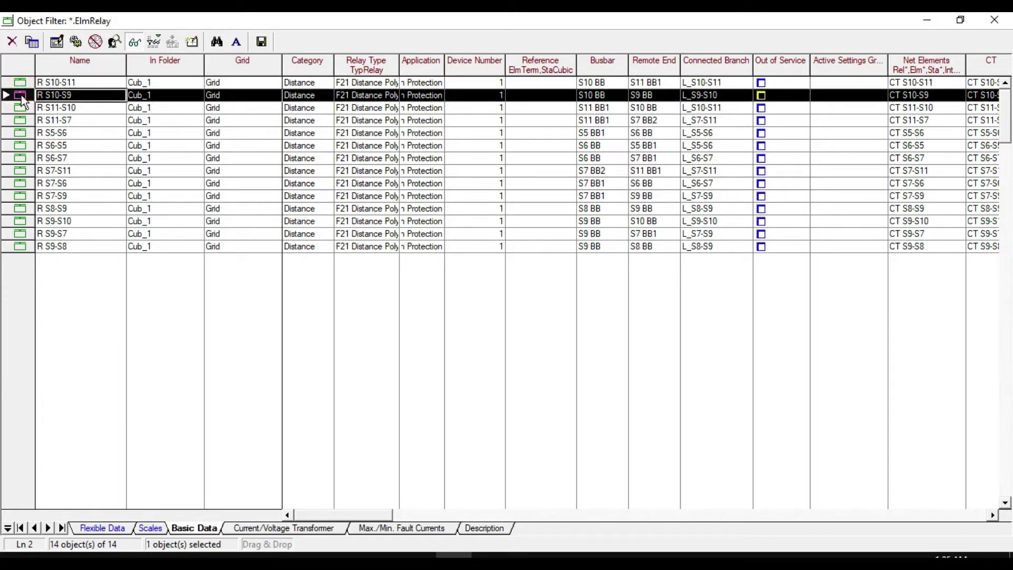
right_click(21, 95)
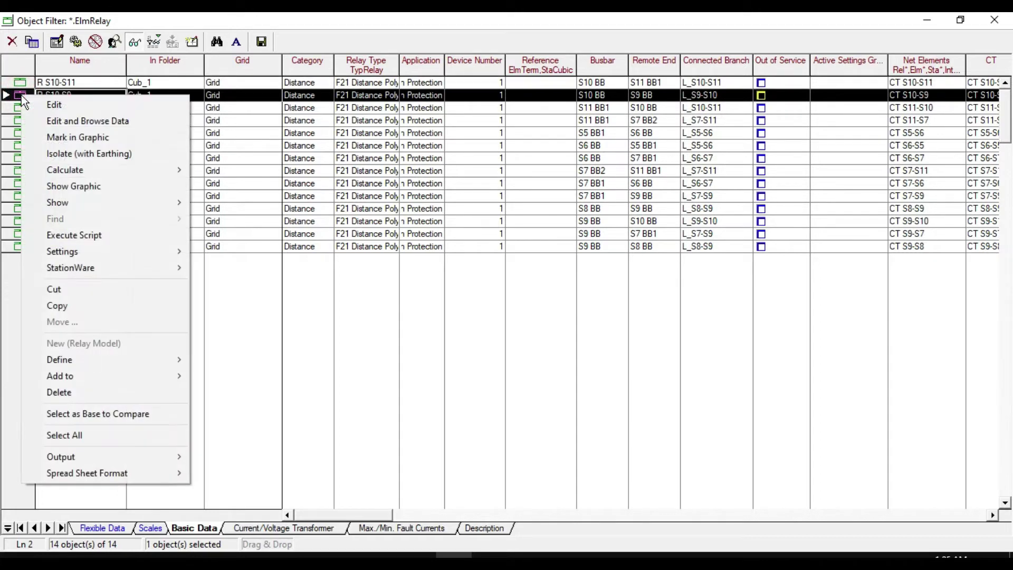
click(68, 141)
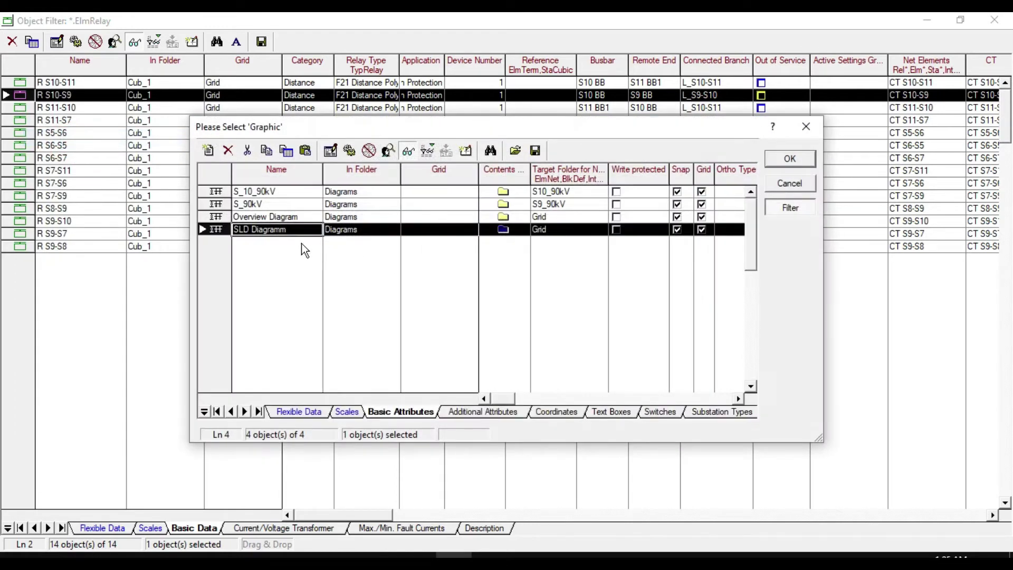
double_click(222, 230)
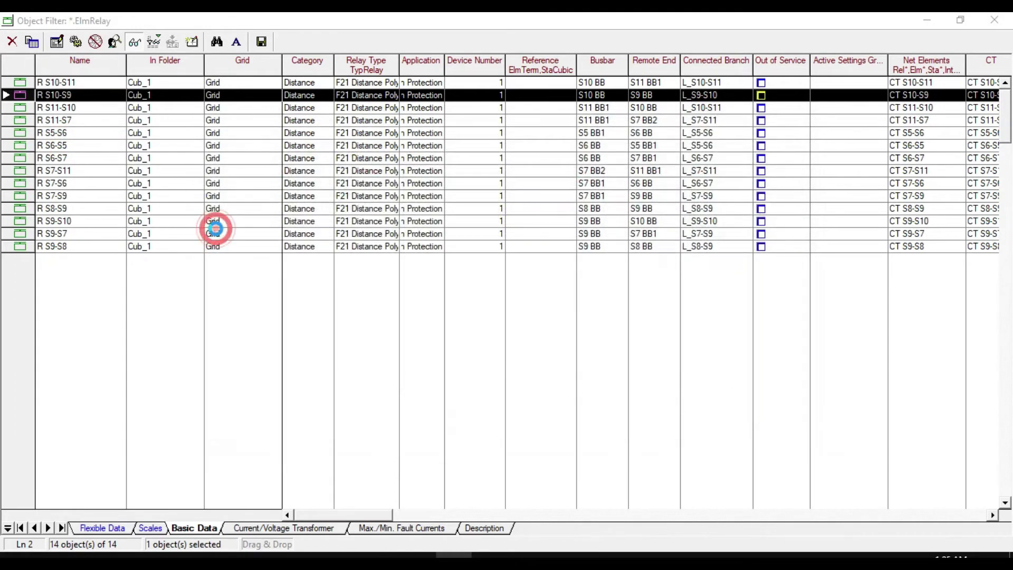
click(930, 22)
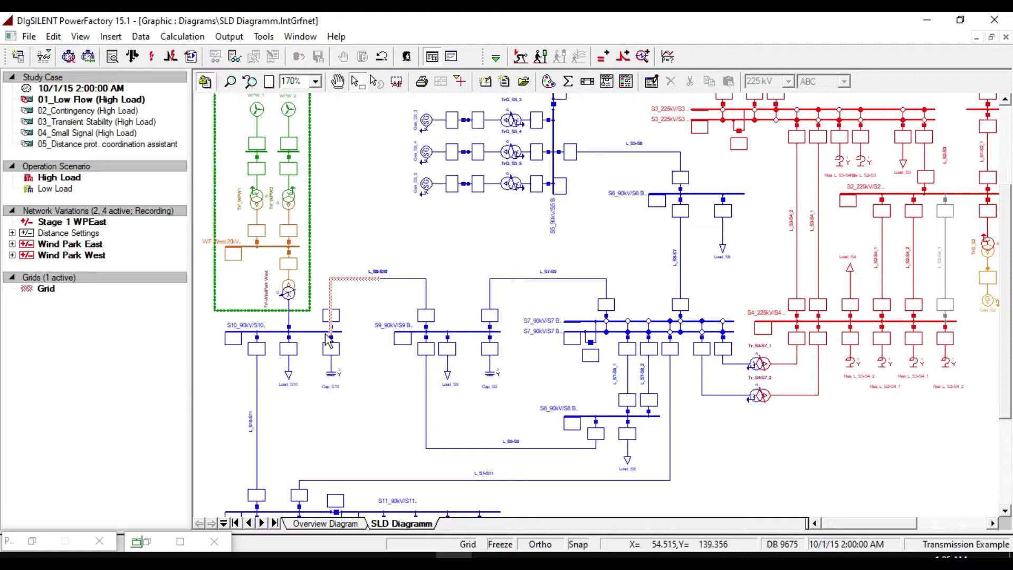
Step: Select all 14 relays and mark them together in the SLD Diagramm
click(179, 541)
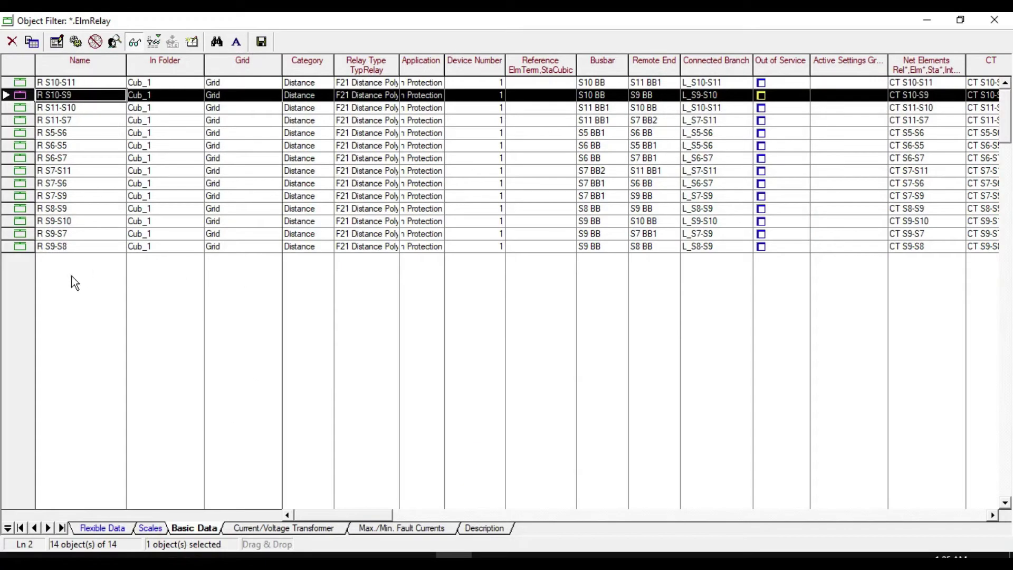
drag(19, 84, 11, 248)
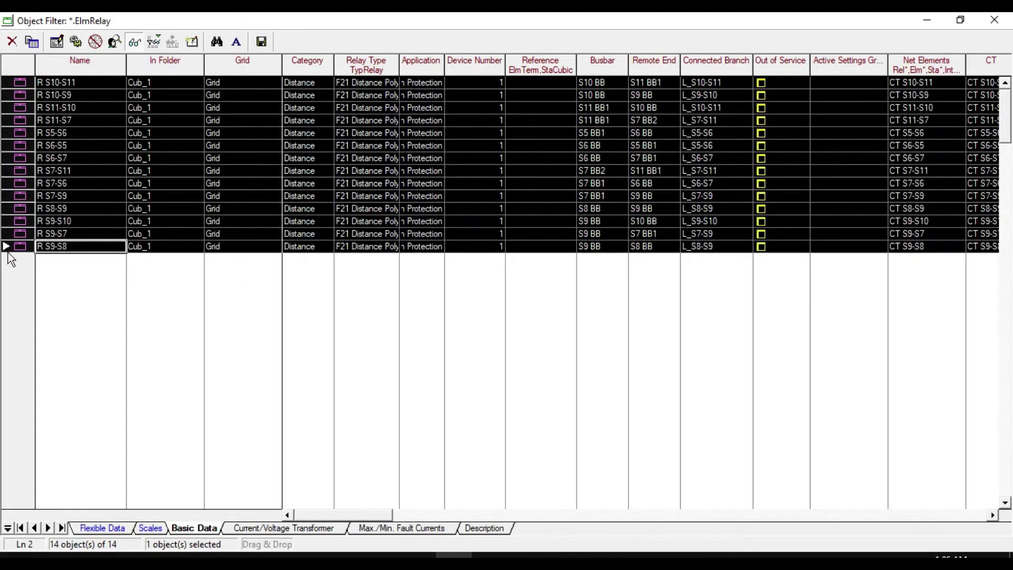
right_click(25, 135)
click(53, 141)
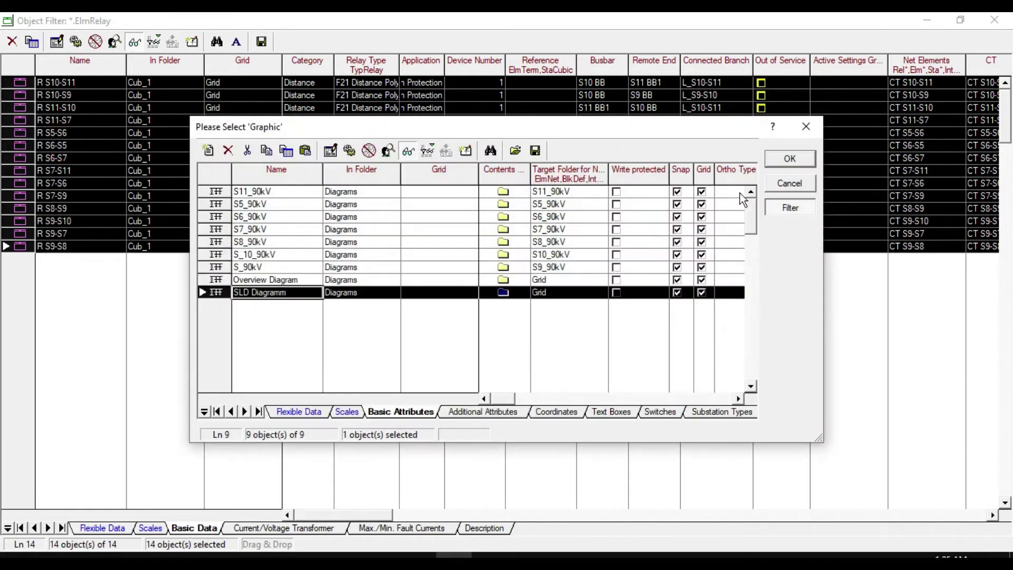
click(786, 158)
click(927, 21)
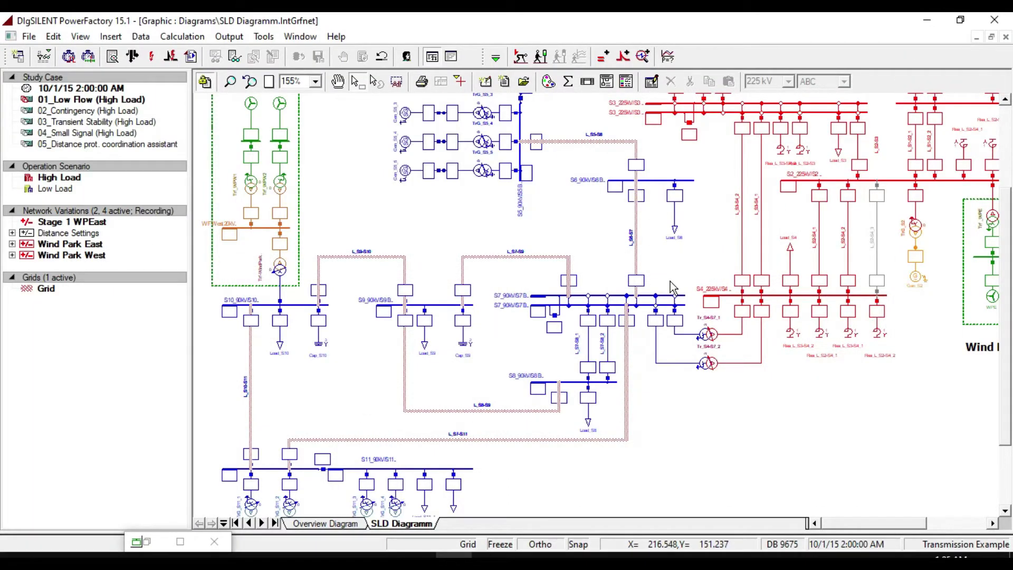
Step: Set the diagram's Other colouring to Secondary Equipment: Relays, Current and Voltage Transformers
click(549, 82)
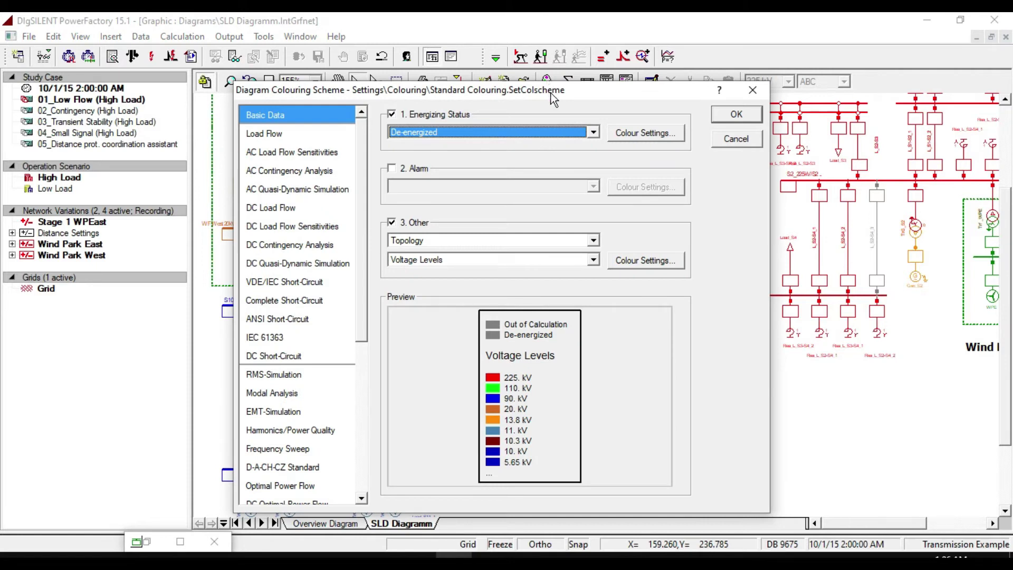
click(509, 240)
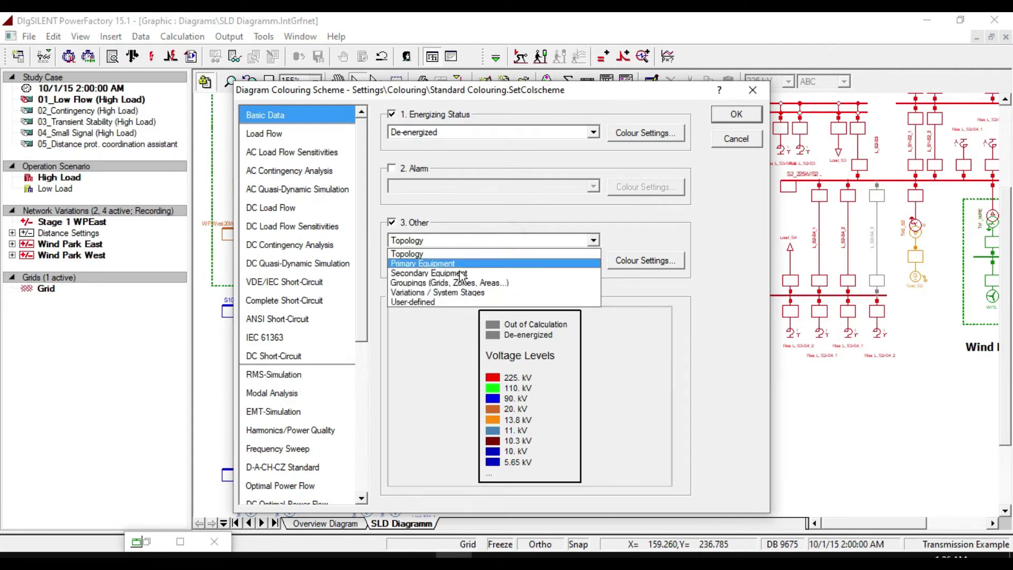
click(461, 273)
click(462, 260)
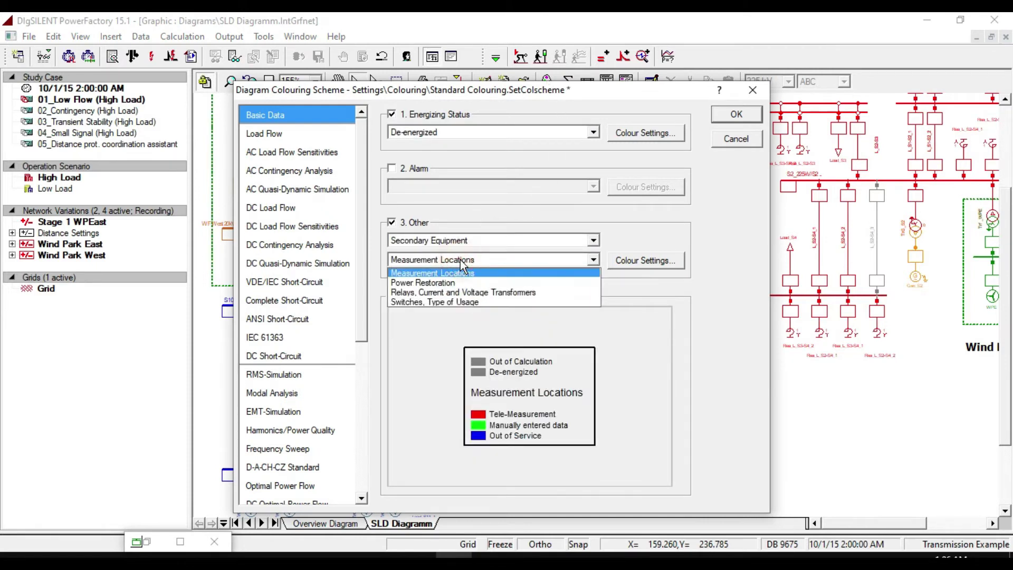
click(455, 292)
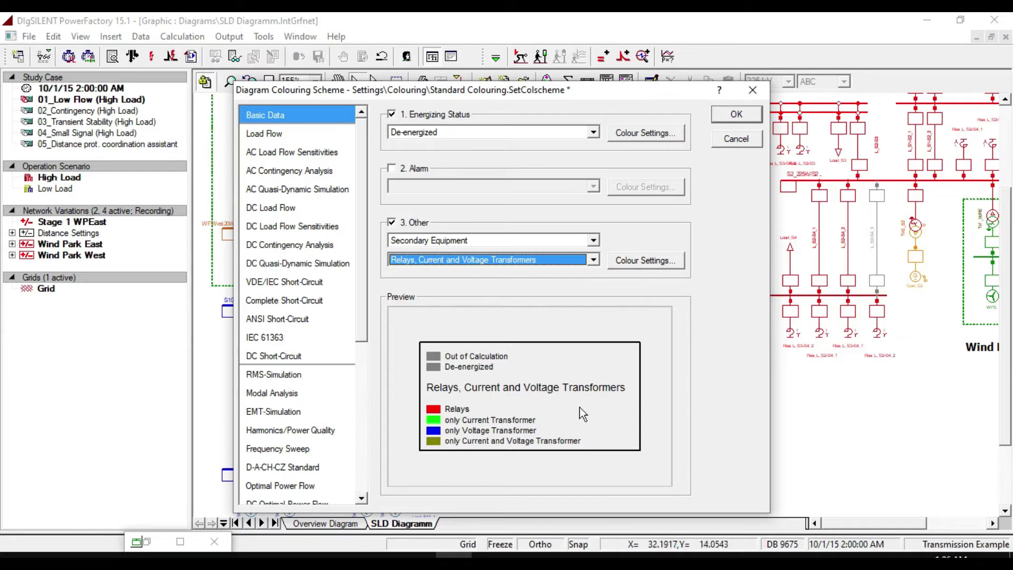
click(748, 116)
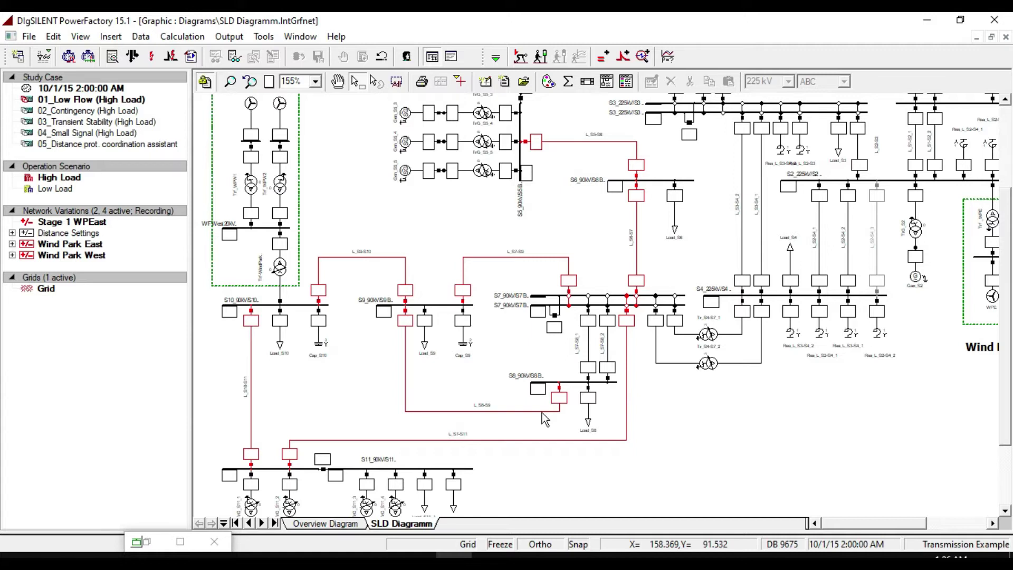
Step: Open relay R S10-S9's F21 Distance Polygonal type and leave its category at Distance
click(180, 541)
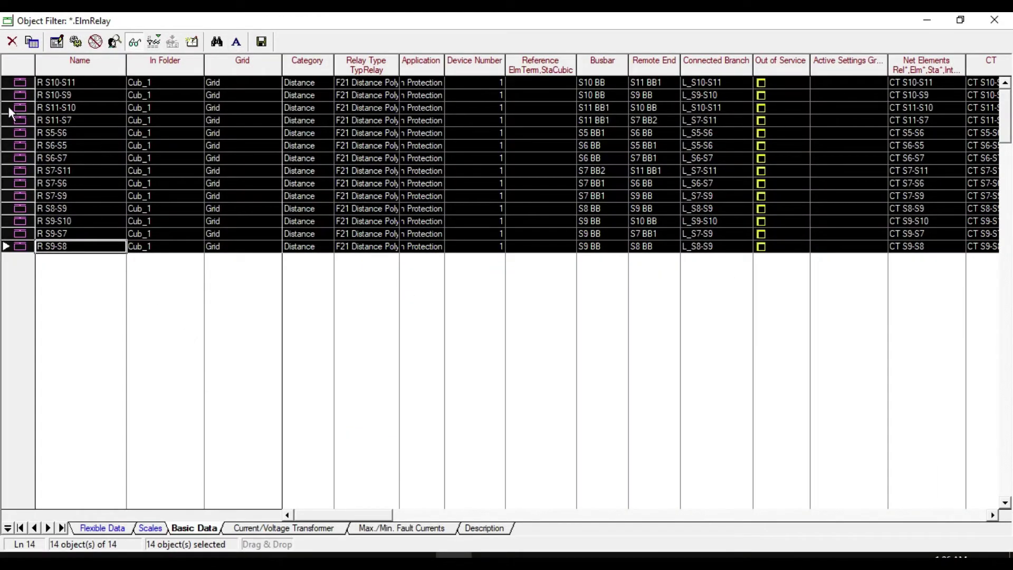
click(16, 83)
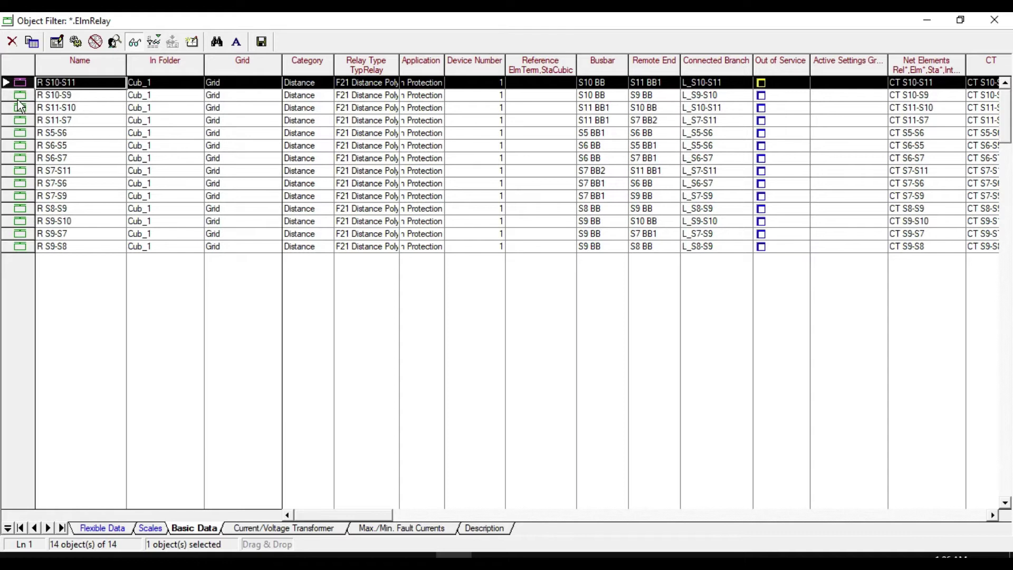
double_click(21, 100)
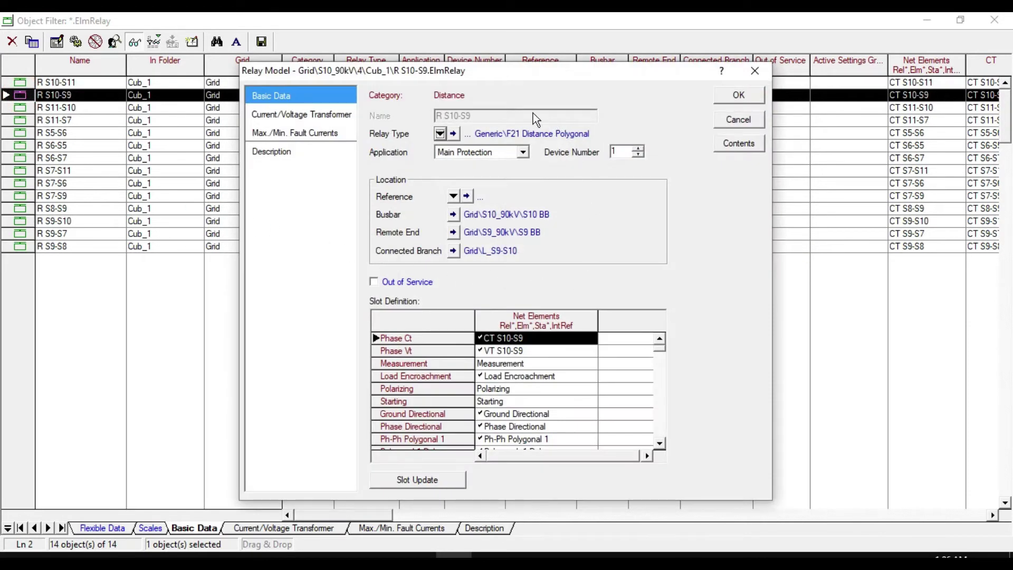
click(454, 135)
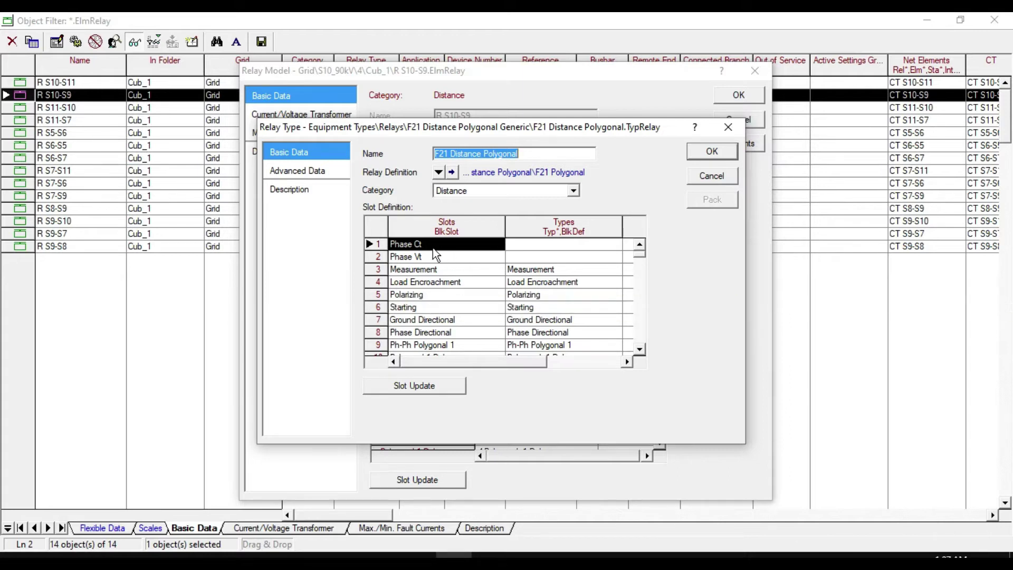
click(452, 192)
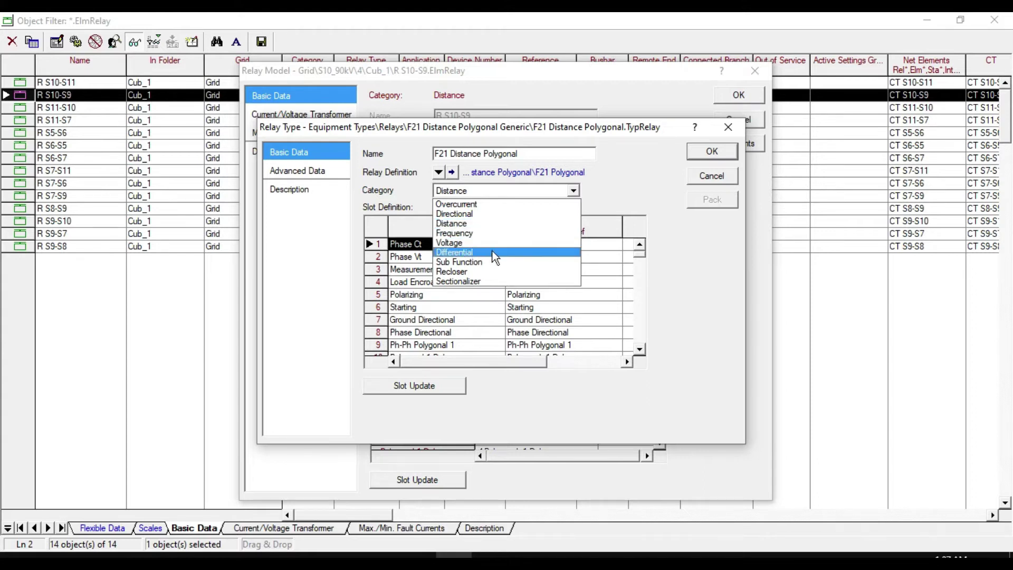
click(617, 185)
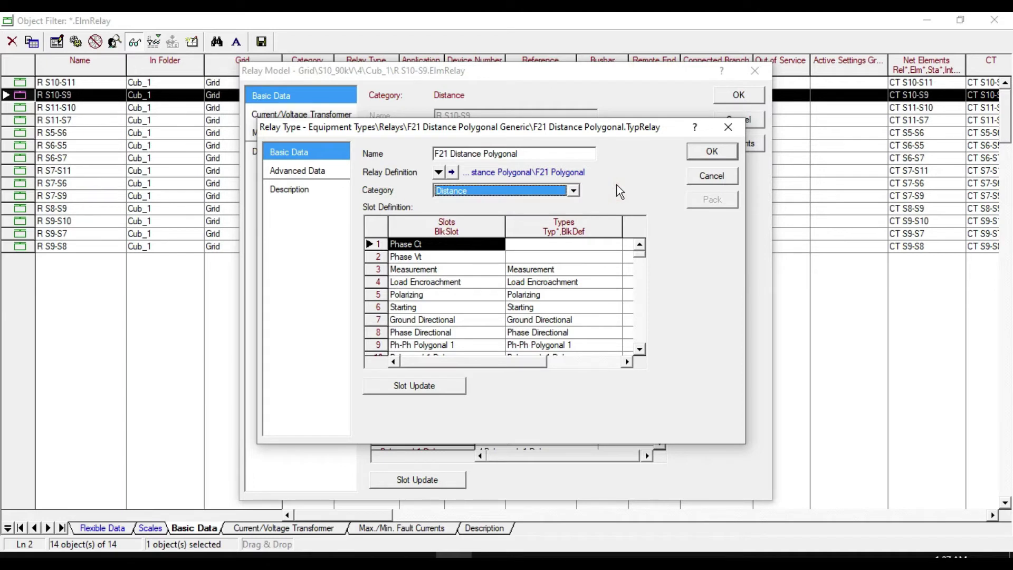
Step: Open the F21 Polygonal block definition and browse its 145 contained objects
click(452, 173)
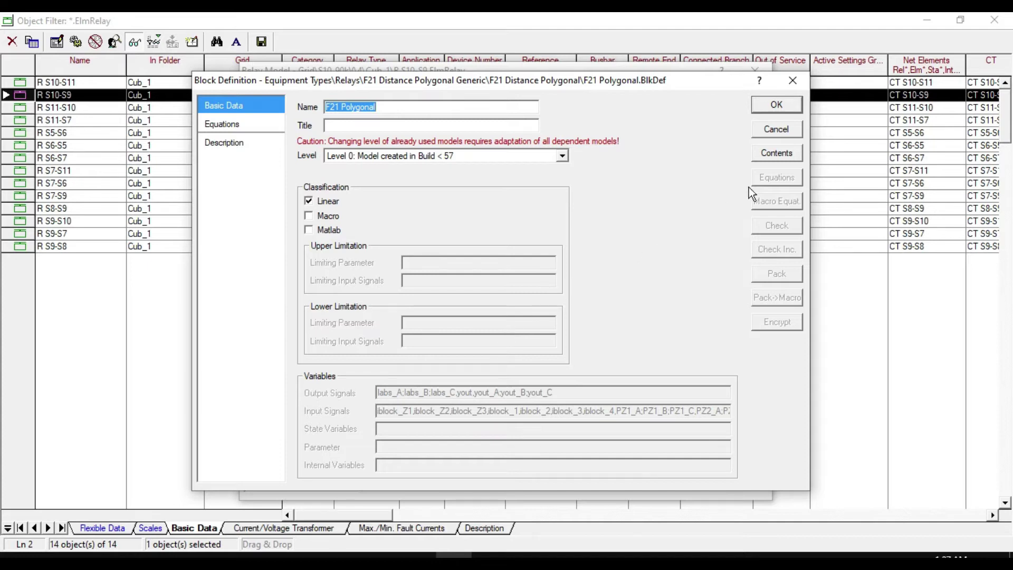
click(780, 152)
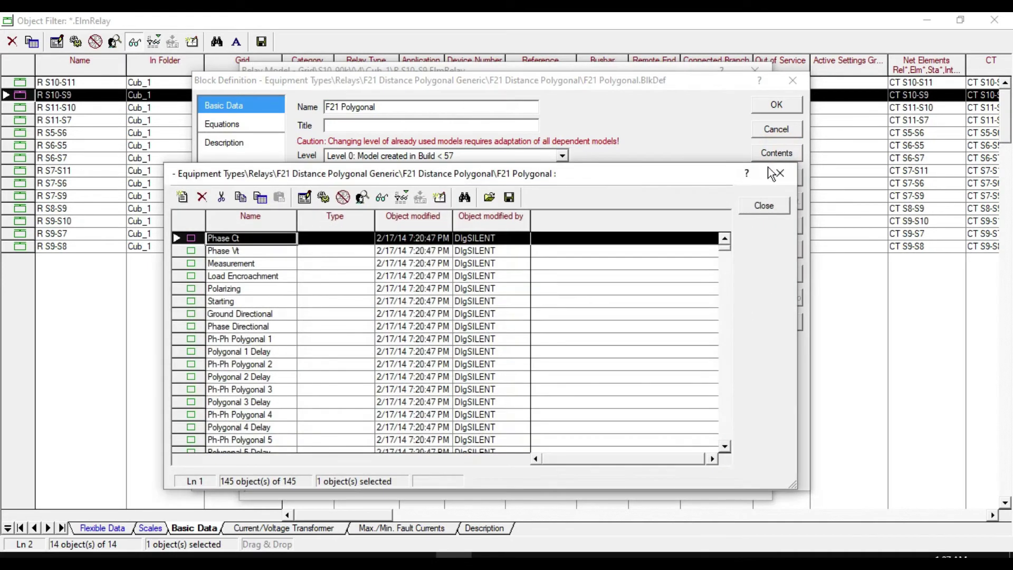
scroll(259, 269, down, 4)
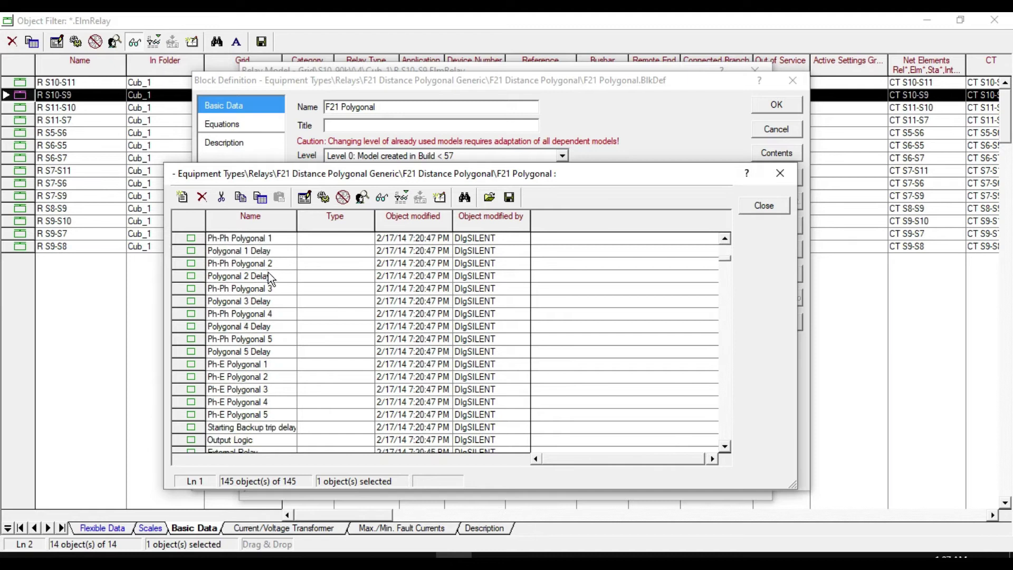
scroll(277, 304, down, 4)
scroll(281, 340, down, 20)
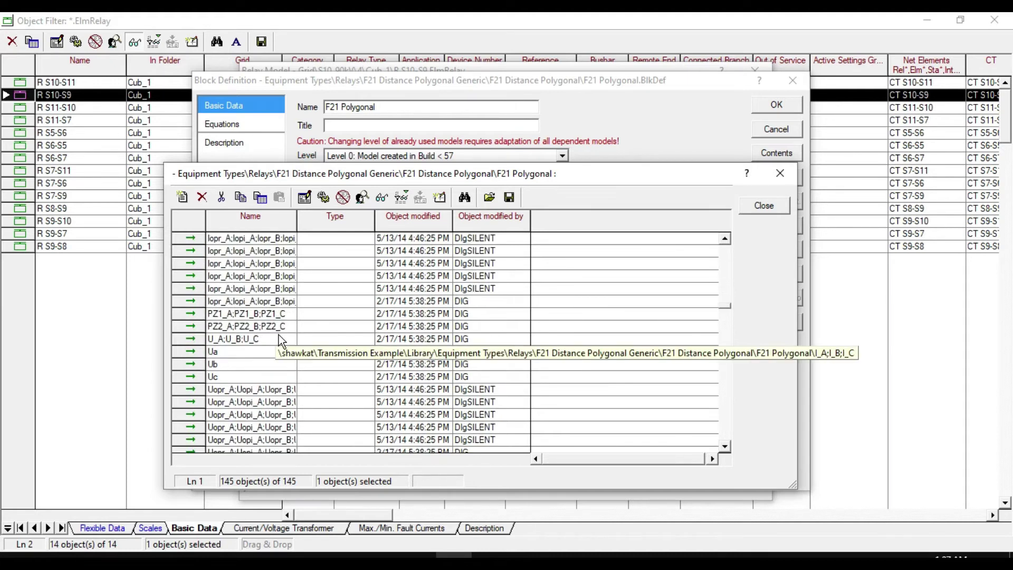
scroll(281, 340, down, 5)
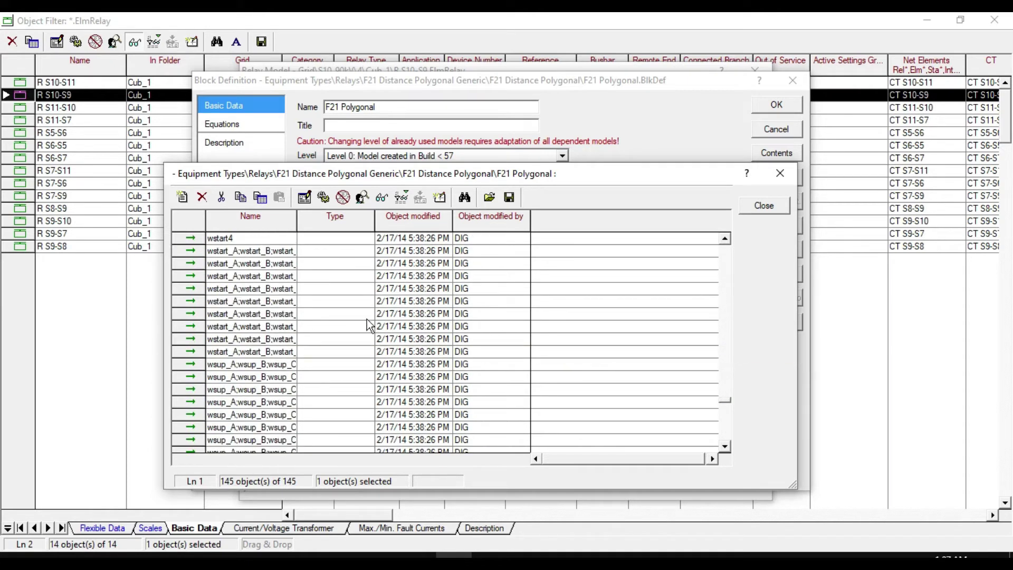
click(762, 209)
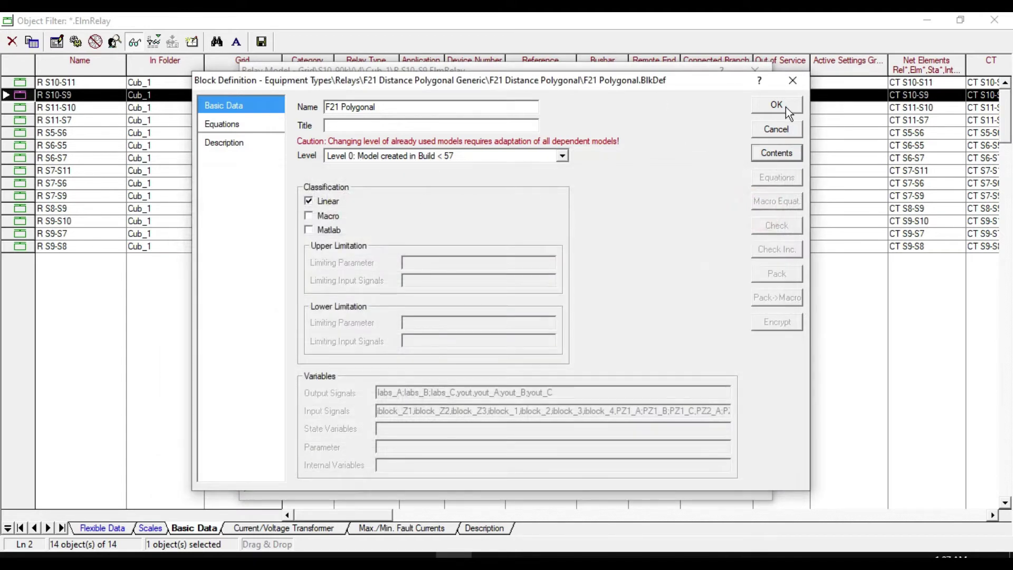
Step: Close the block definition, leave the type's impedance ranges at Secondary Ohm, and cancel the type
click(776, 129)
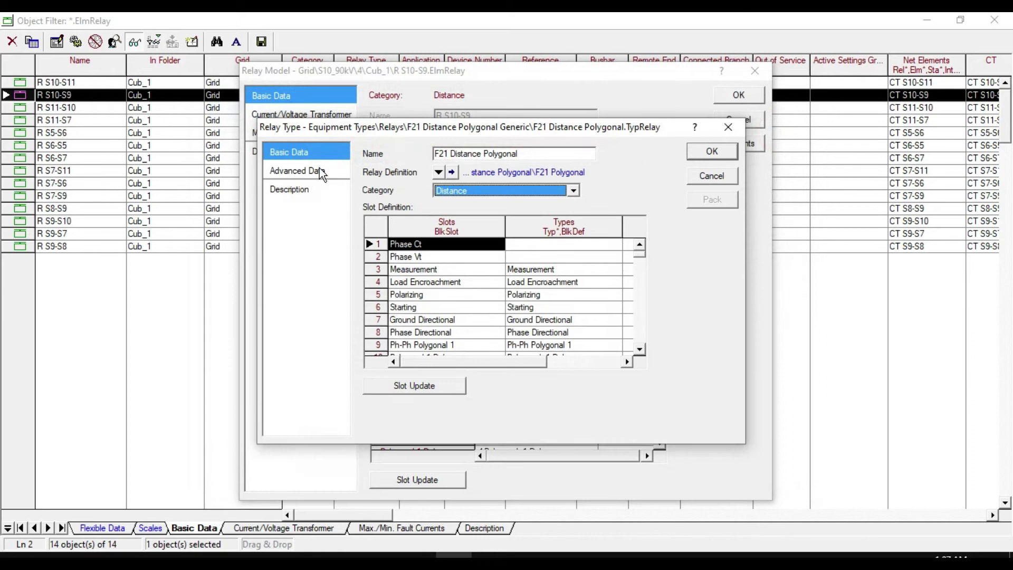
click(321, 172)
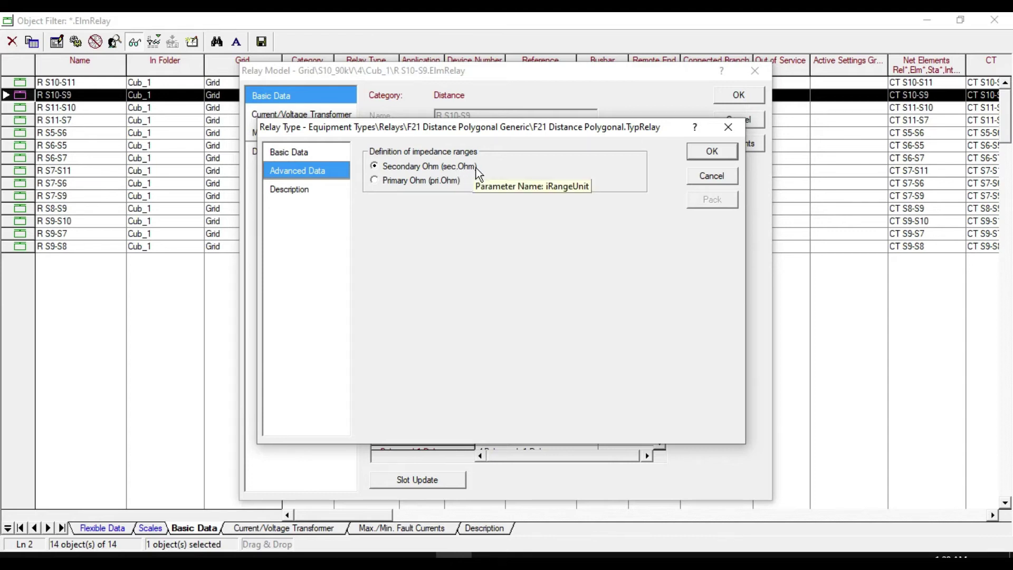
click(447, 180)
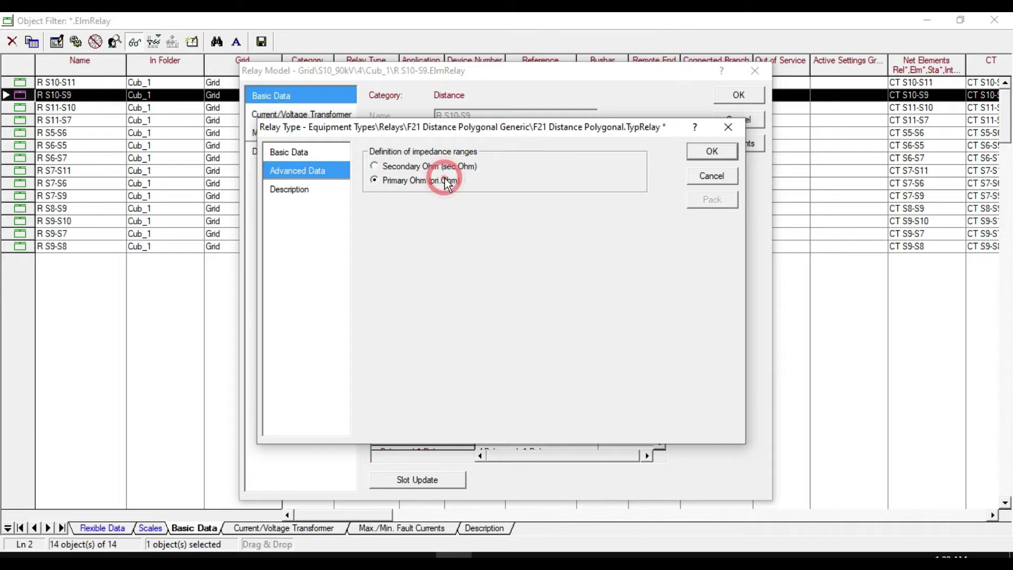
click(418, 168)
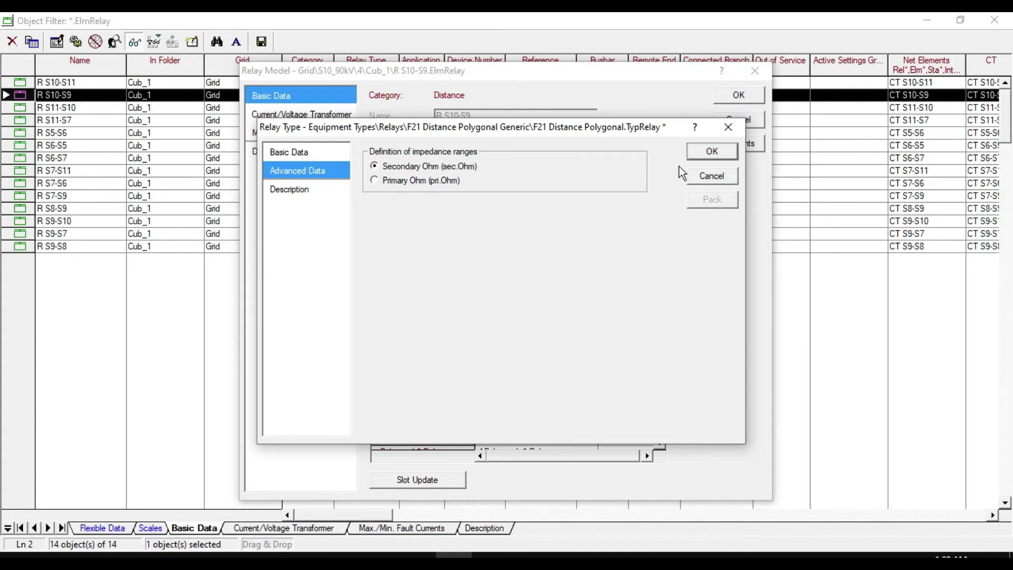
click(711, 177)
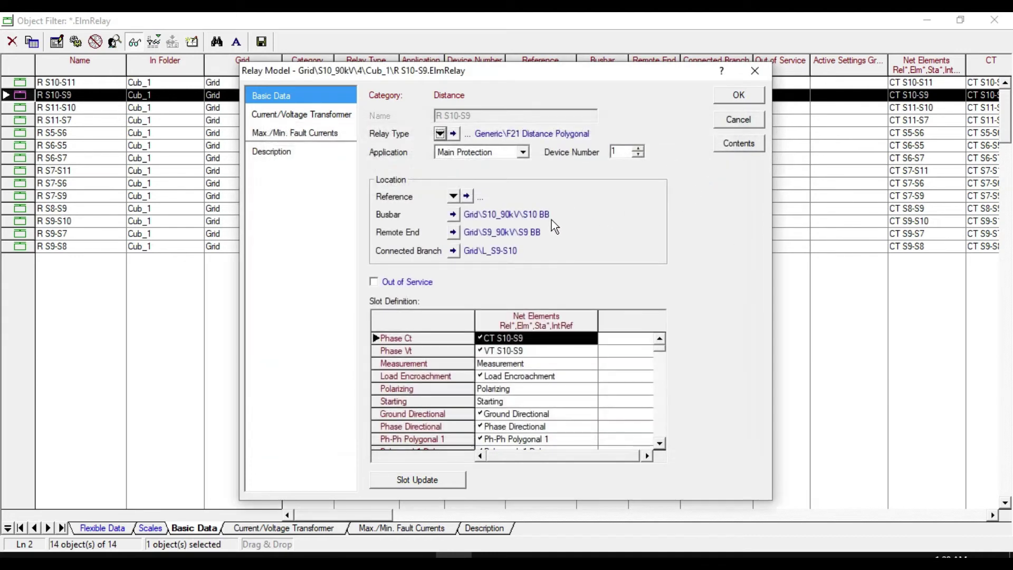
click(453, 133)
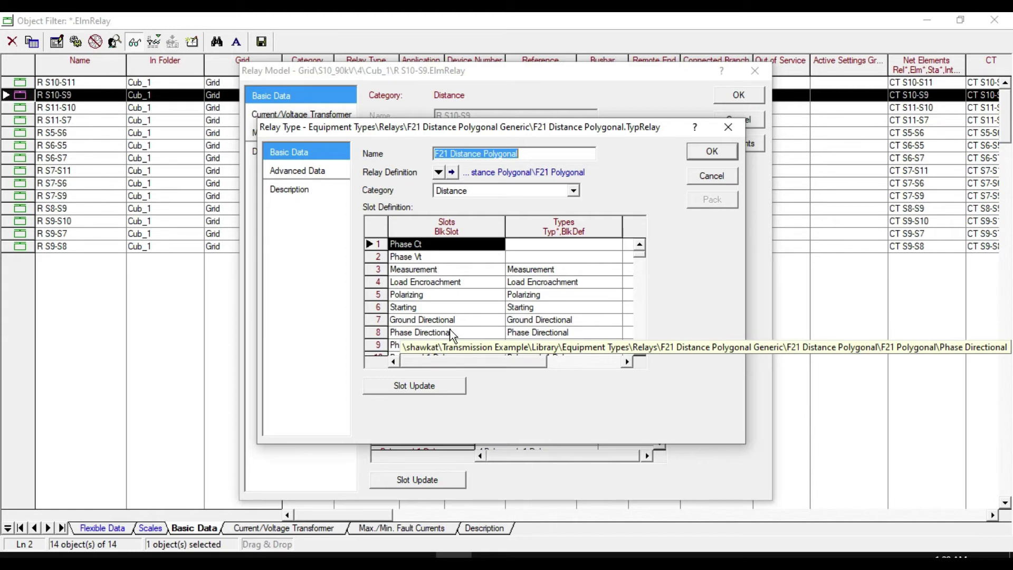
click(539, 270)
double_click(538, 270)
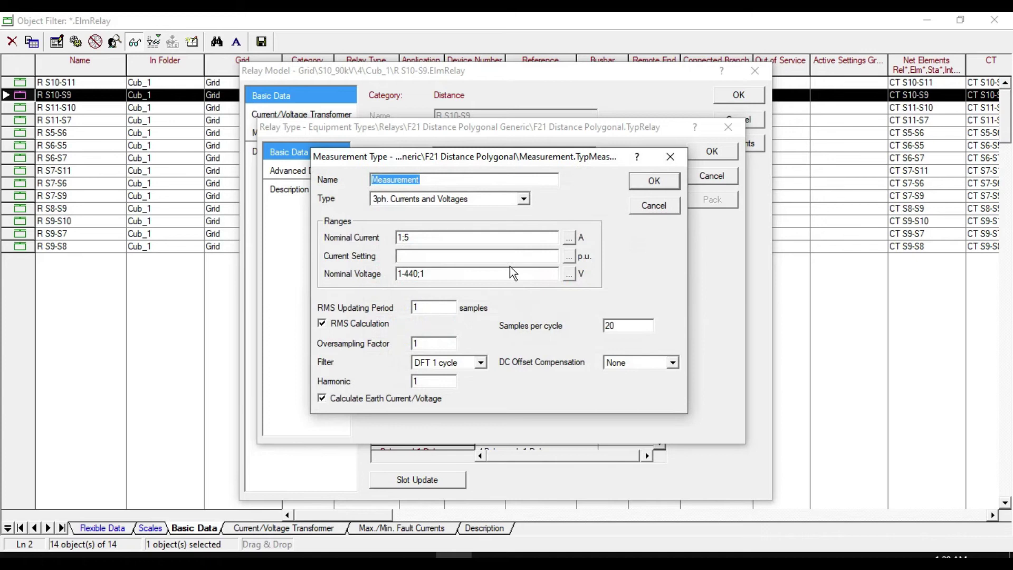
double_click(425, 237)
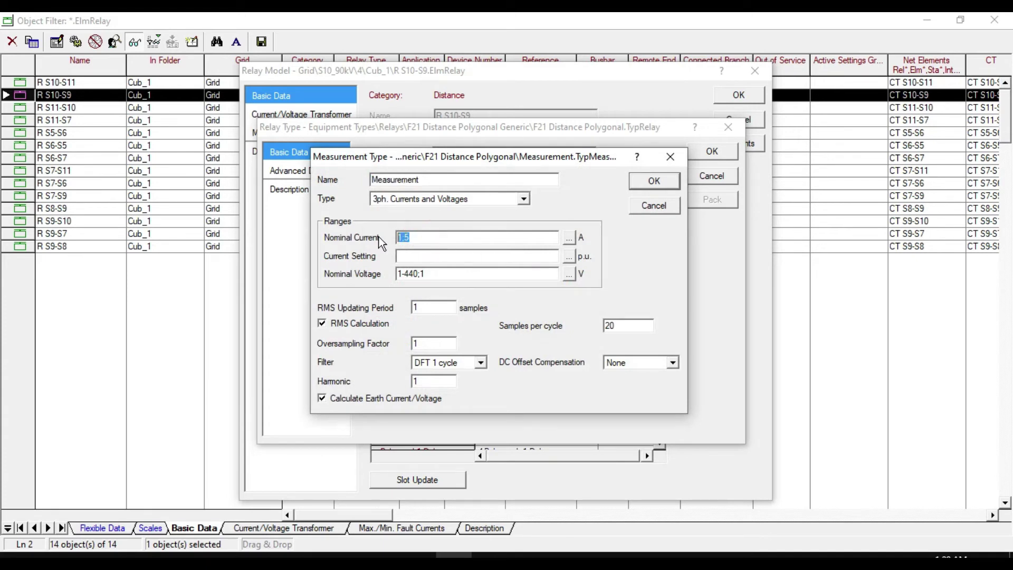
double_click(424, 274)
click(656, 208)
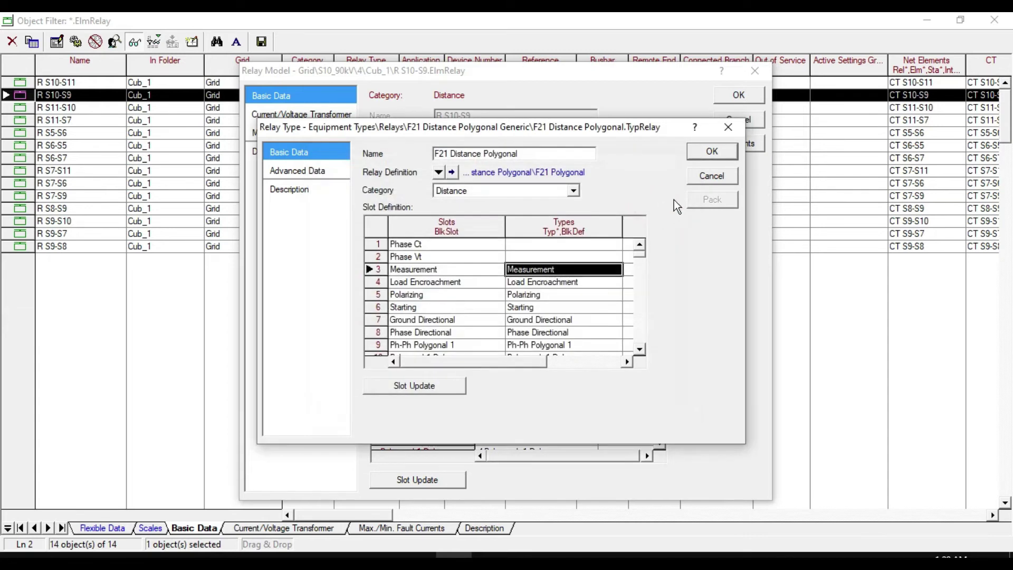
click(713, 176)
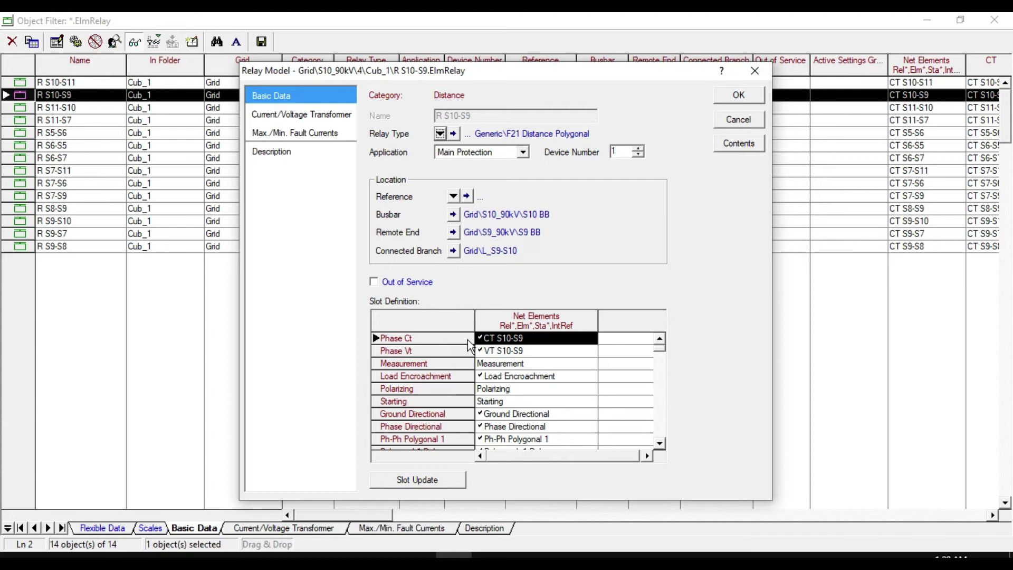
Step: Open the relay's Measurement element and check its nominal current options, keeping 1 A
double_click(505, 363)
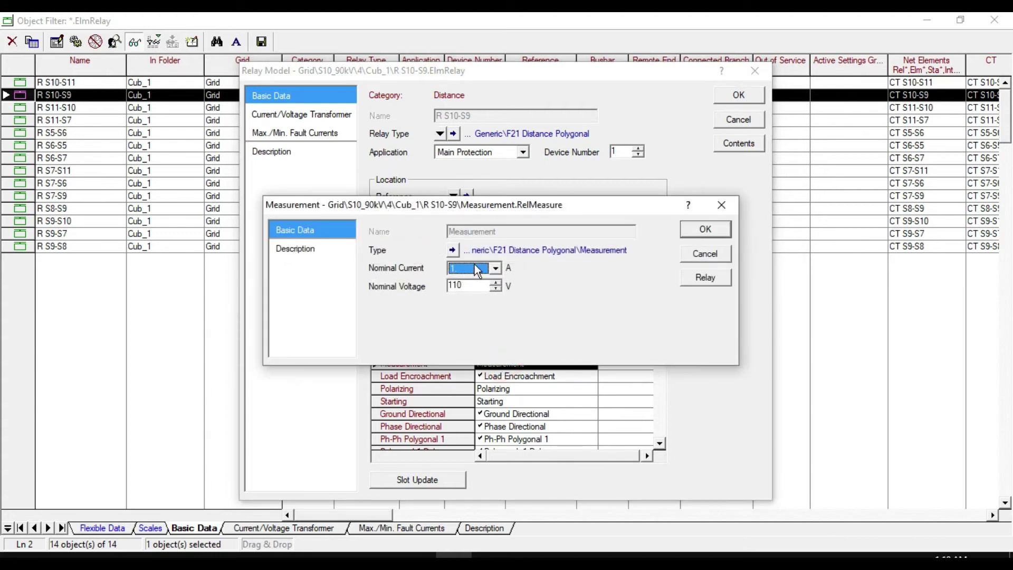
click(477, 271)
click(471, 315)
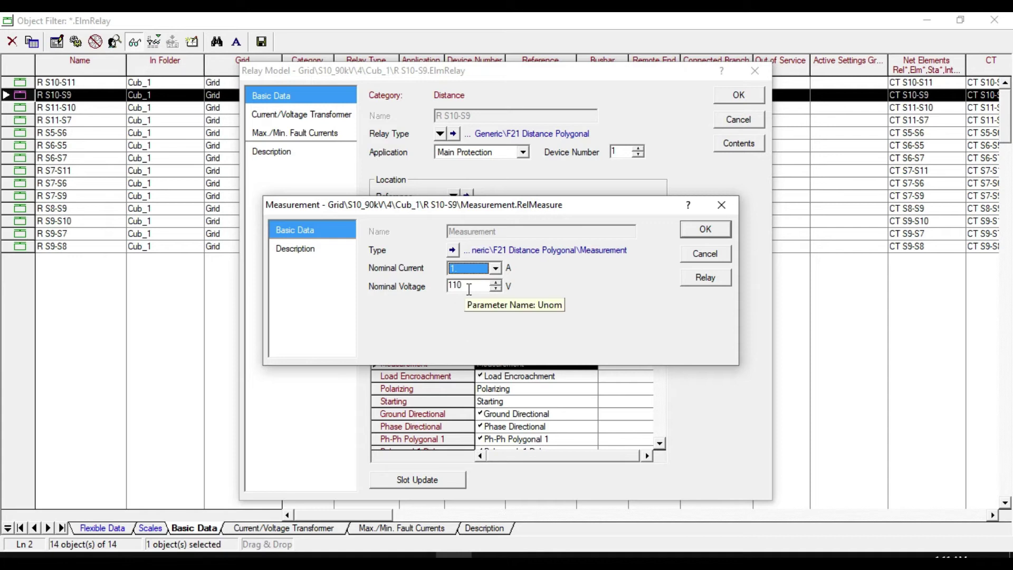
Step: Inspect the measurement type's 1;5 nominal current range definition, then close all dialogs unchanged
click(452, 250)
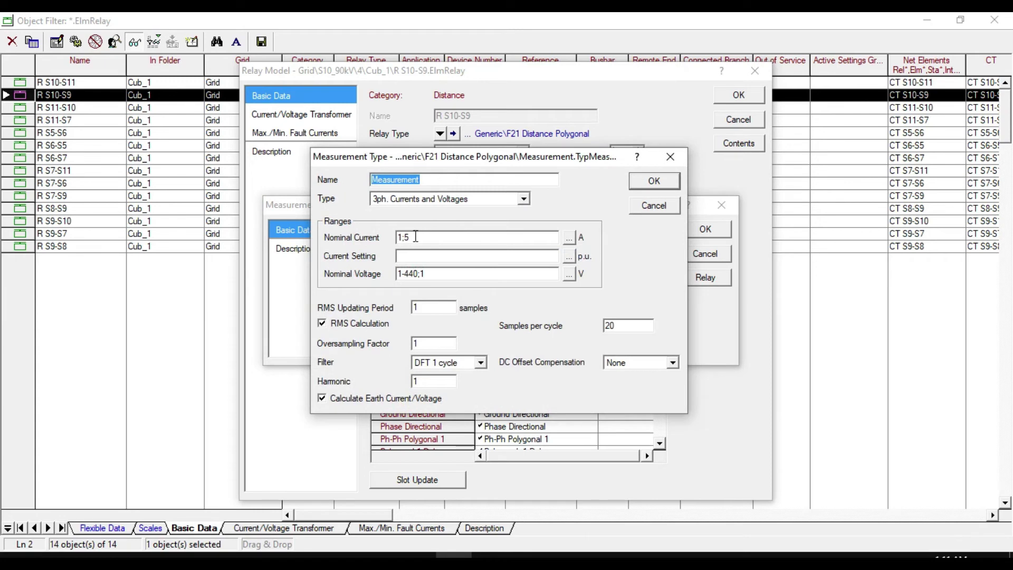
double_click(406, 237)
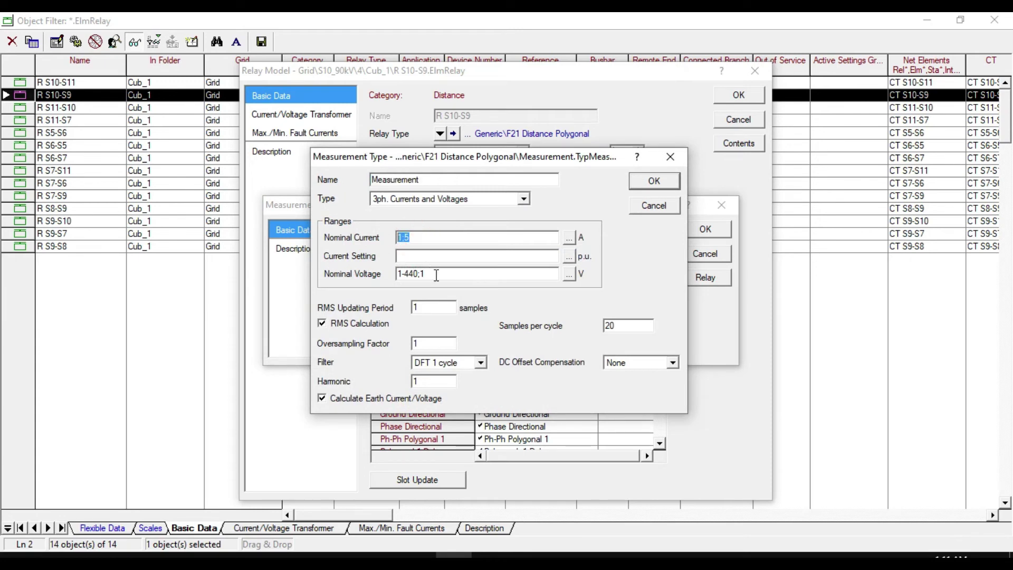
click(569, 239)
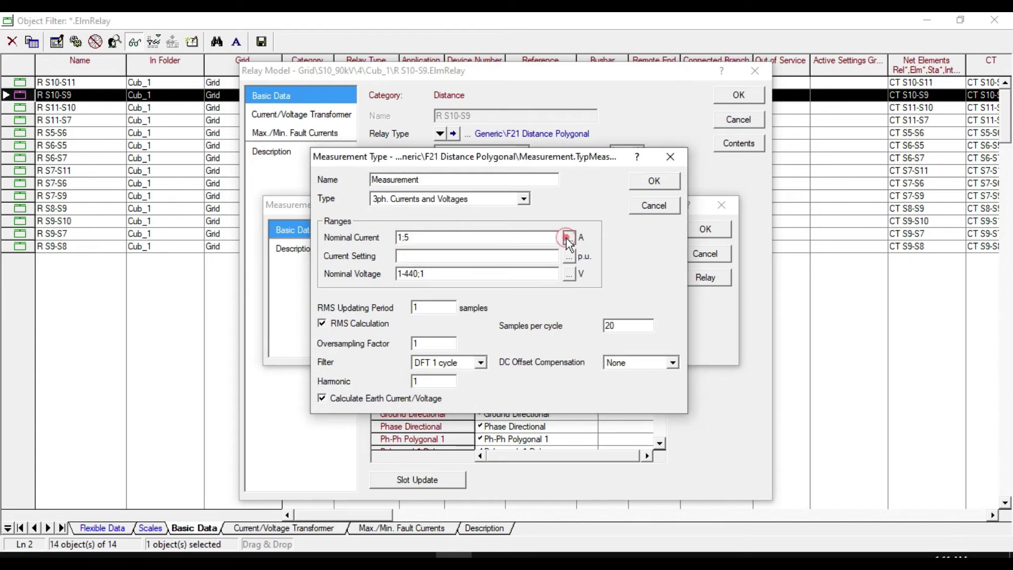
click(463, 212)
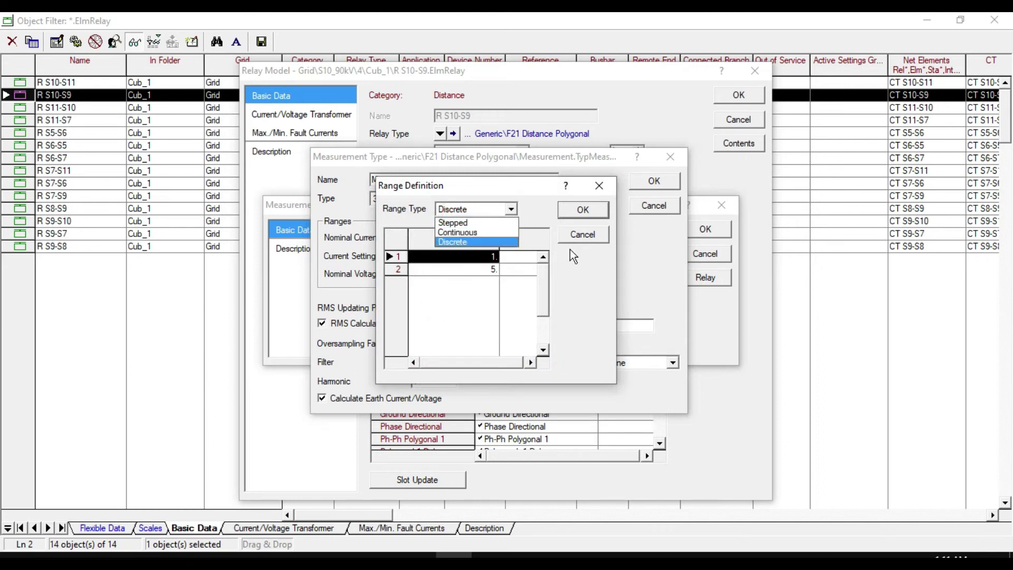
click(584, 239)
click(592, 233)
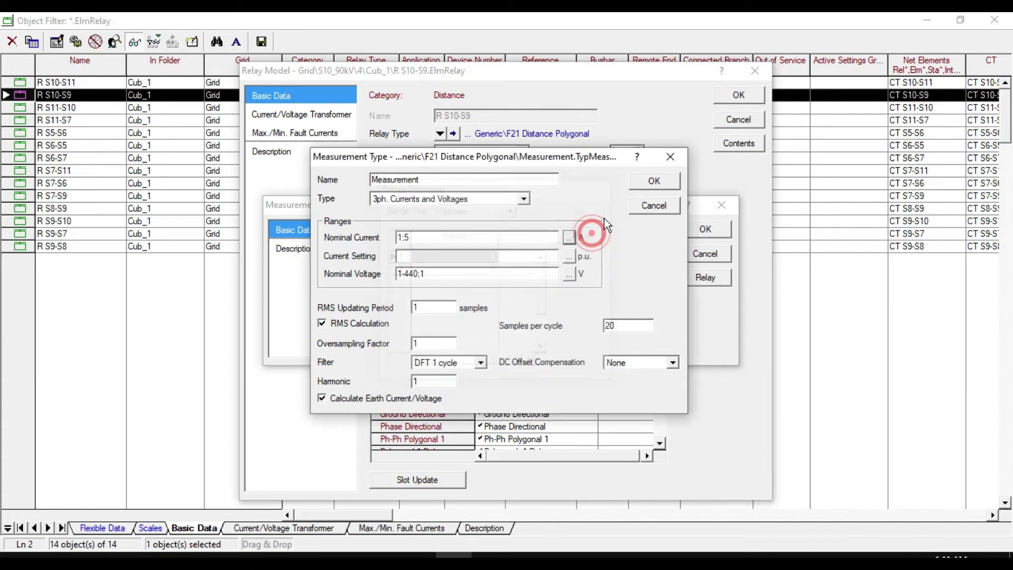
click(671, 159)
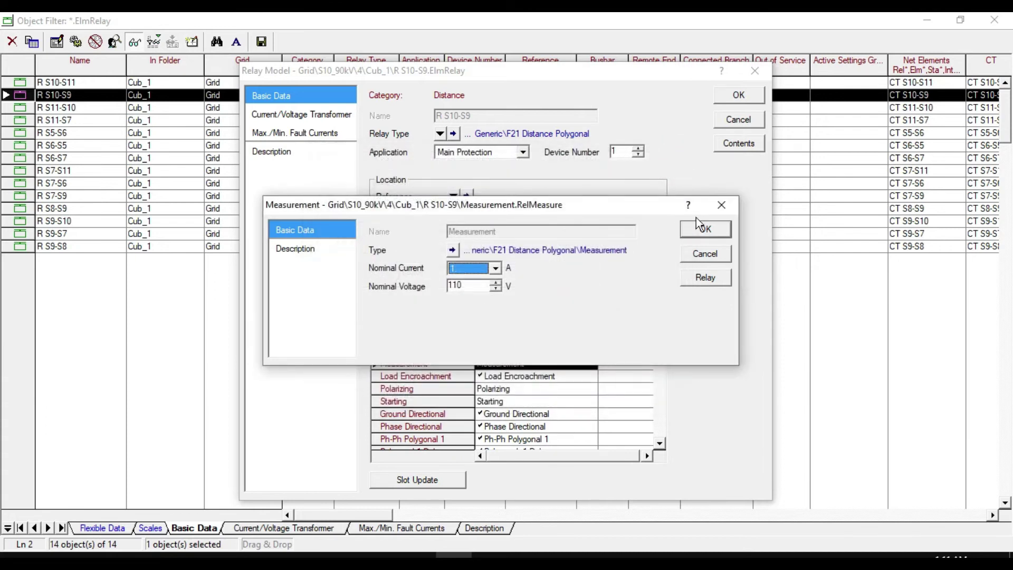
click(721, 205)
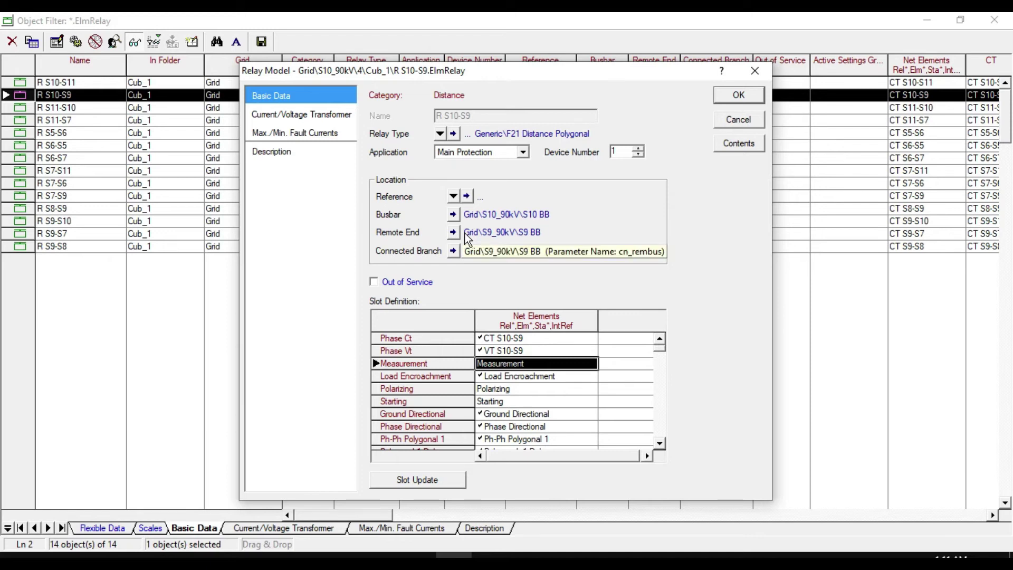
Step: Review the CT S10-S9 (200/1 A) and VT S10-S9 (90000/110 V) ratios and details
click(310, 116)
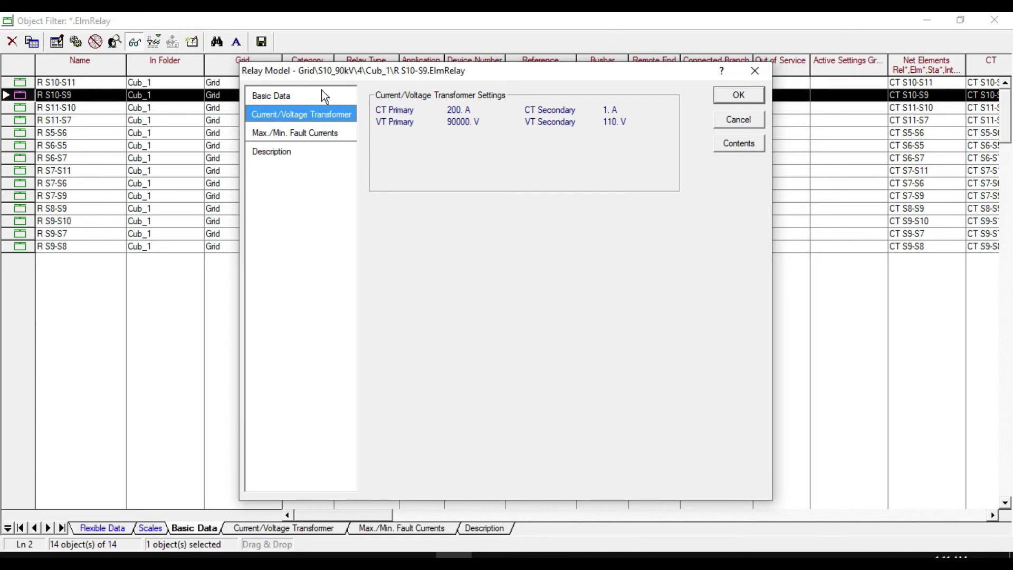
click(305, 97)
double_click(494, 338)
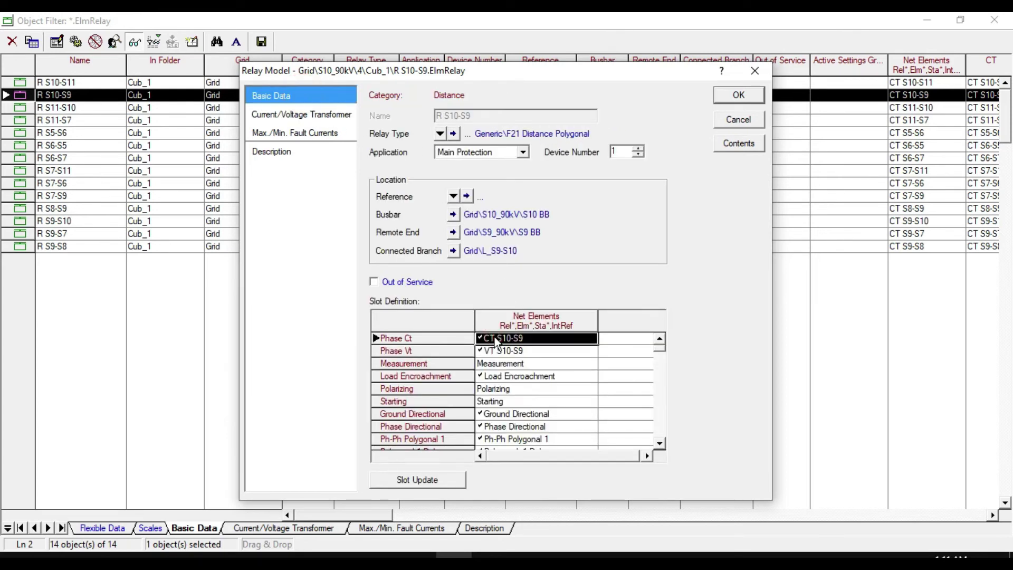
click(737, 128)
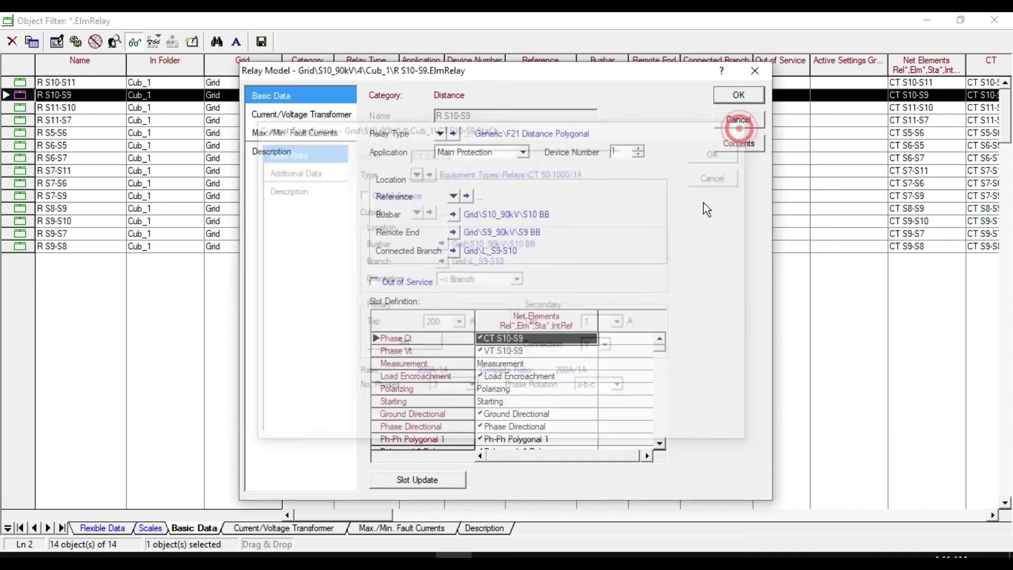
double_click(487, 350)
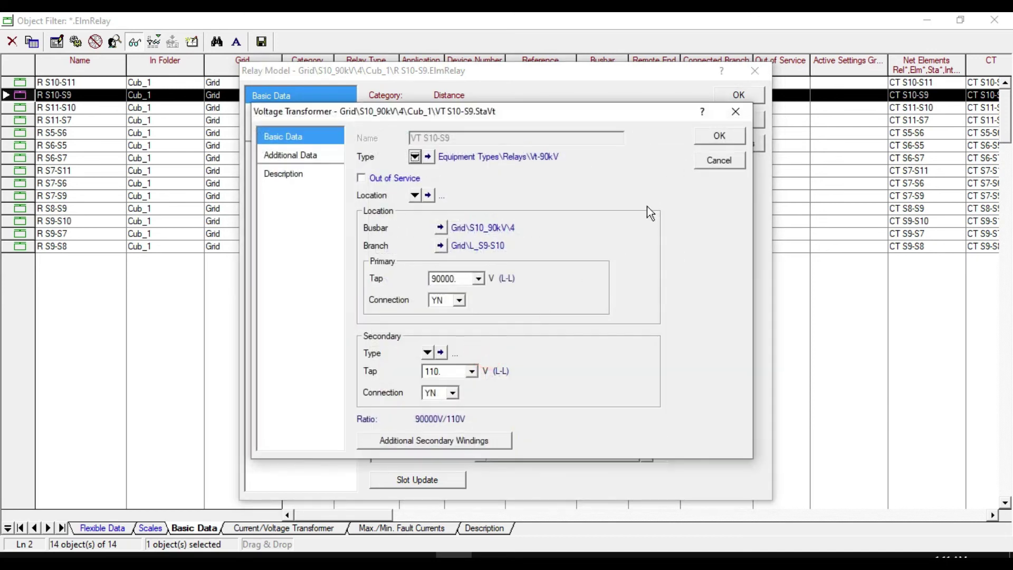
click(735, 112)
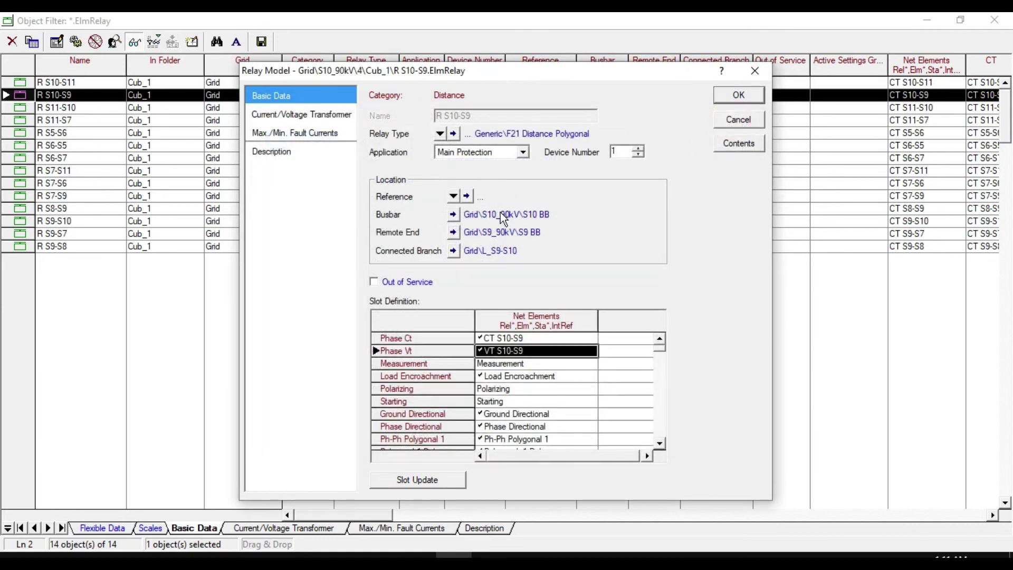
click(324, 141)
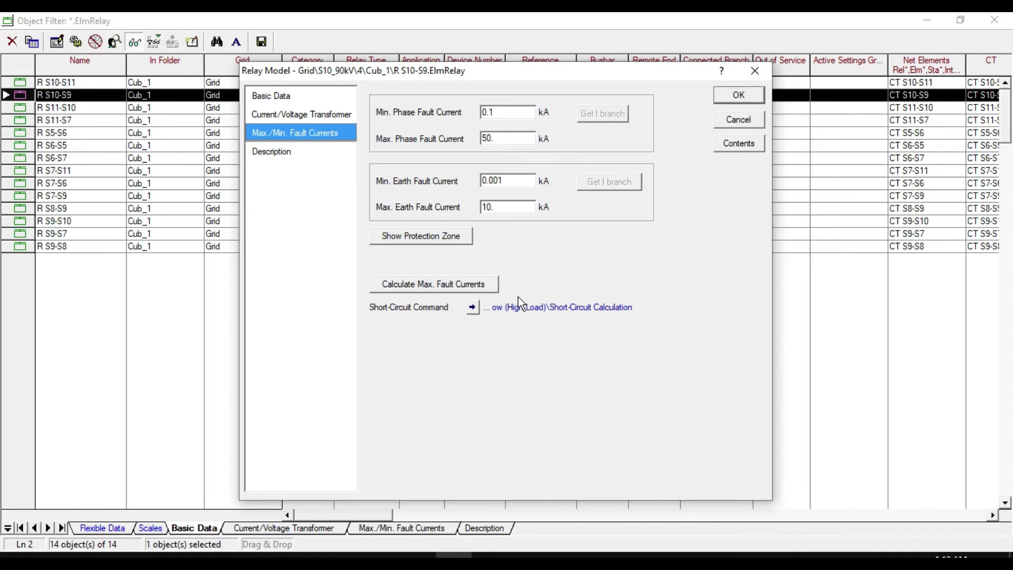
click(287, 99)
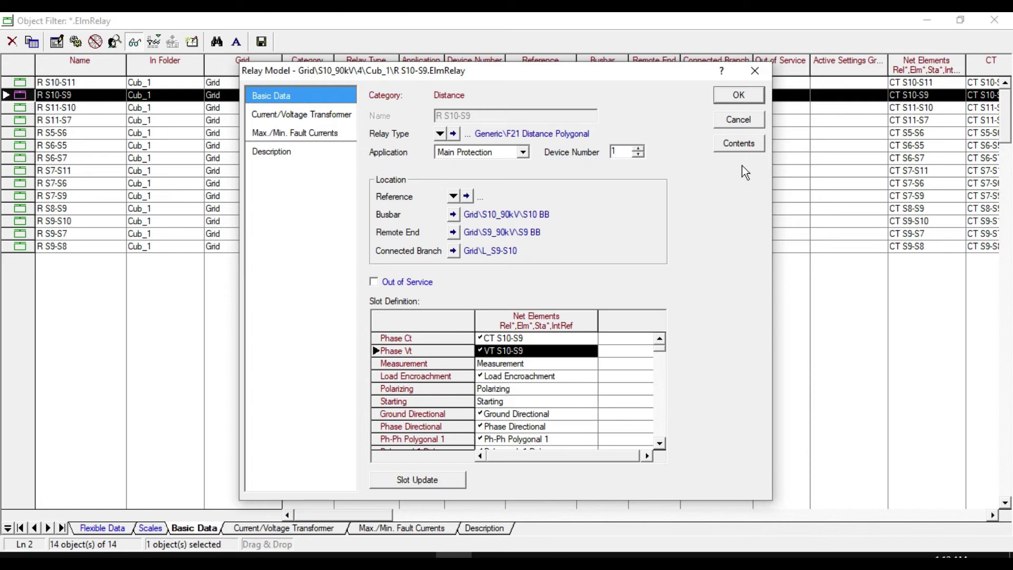
Step: Close relay R S10-S9 unchanged and show relay R S9-S7's block diagram graphic
click(738, 119)
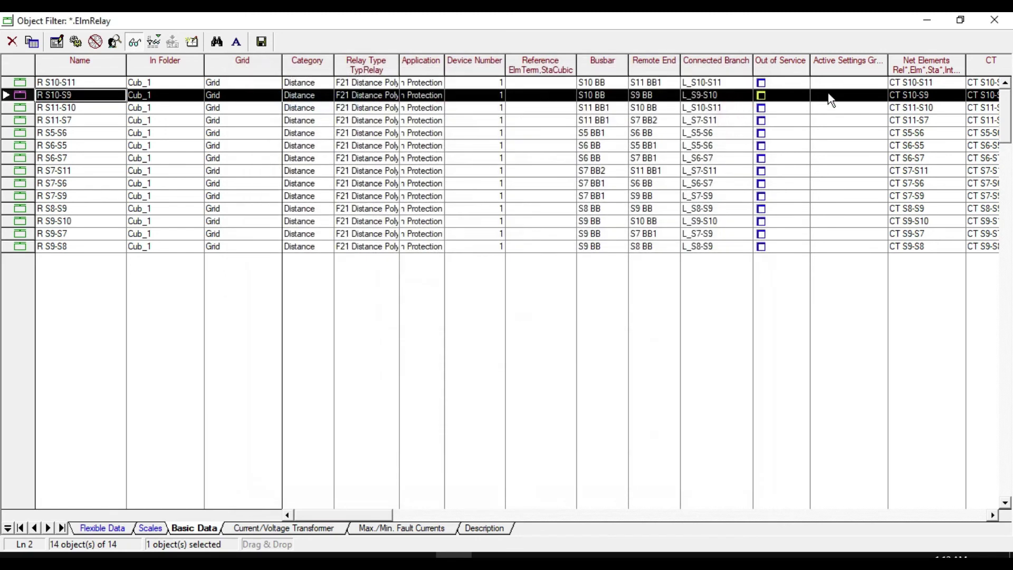
click(927, 22)
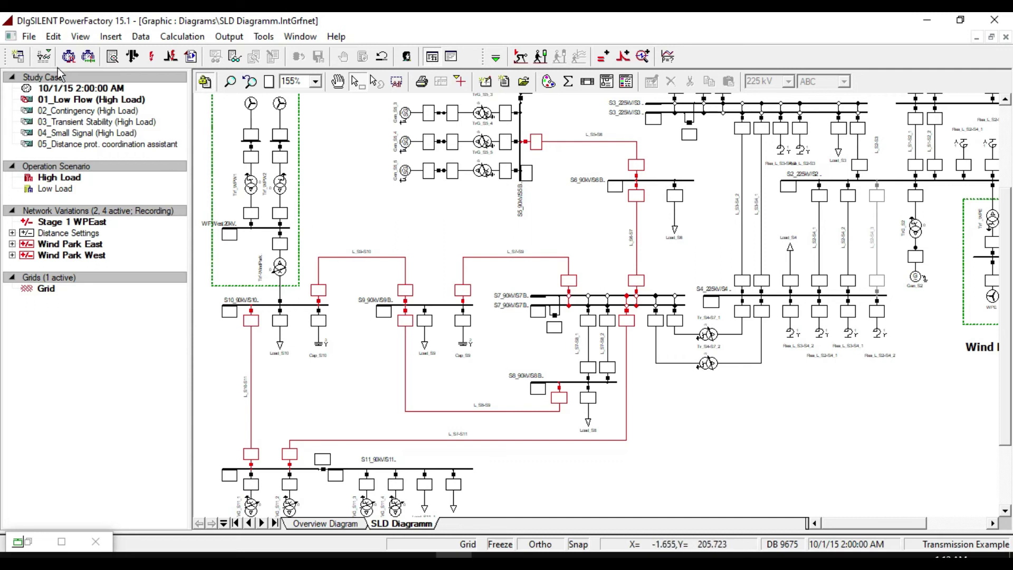
click(44, 56)
click(65, 100)
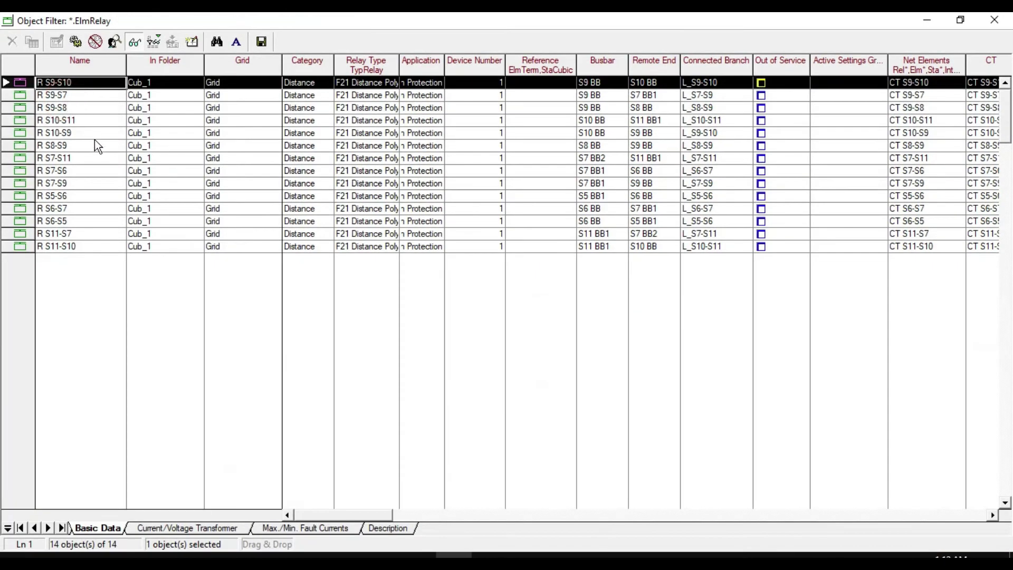
right_click(22, 96)
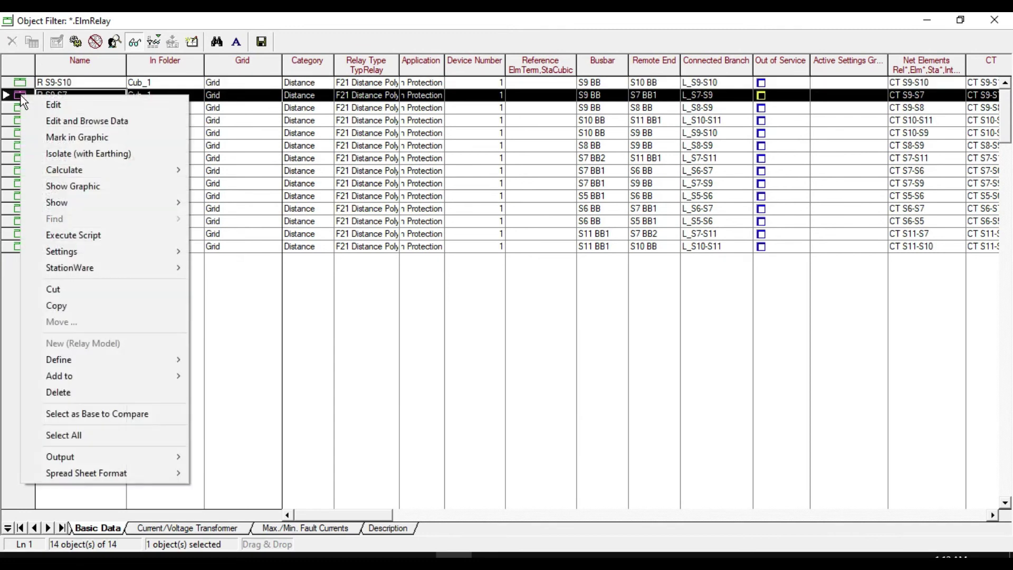
click(69, 188)
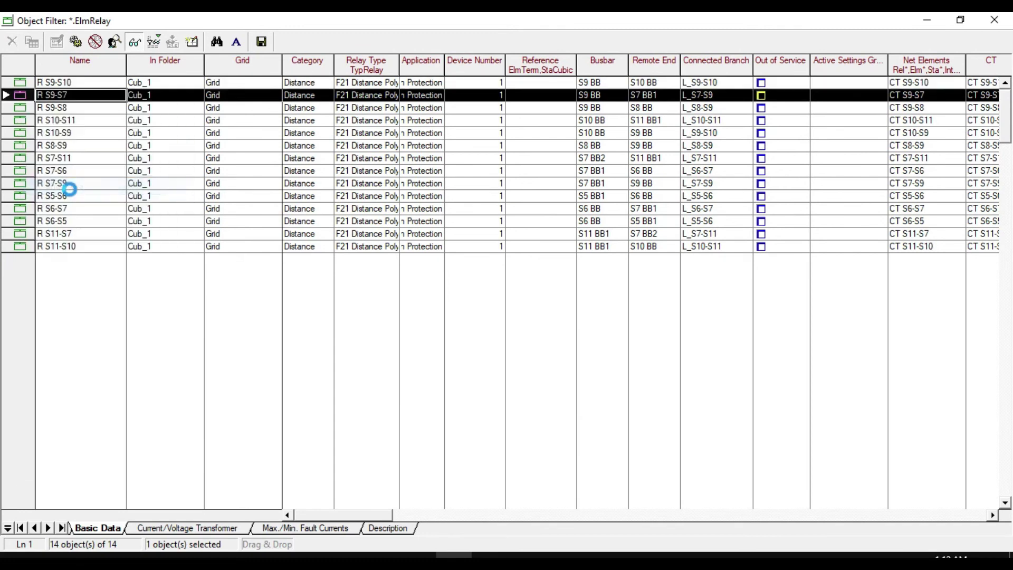
click(926, 23)
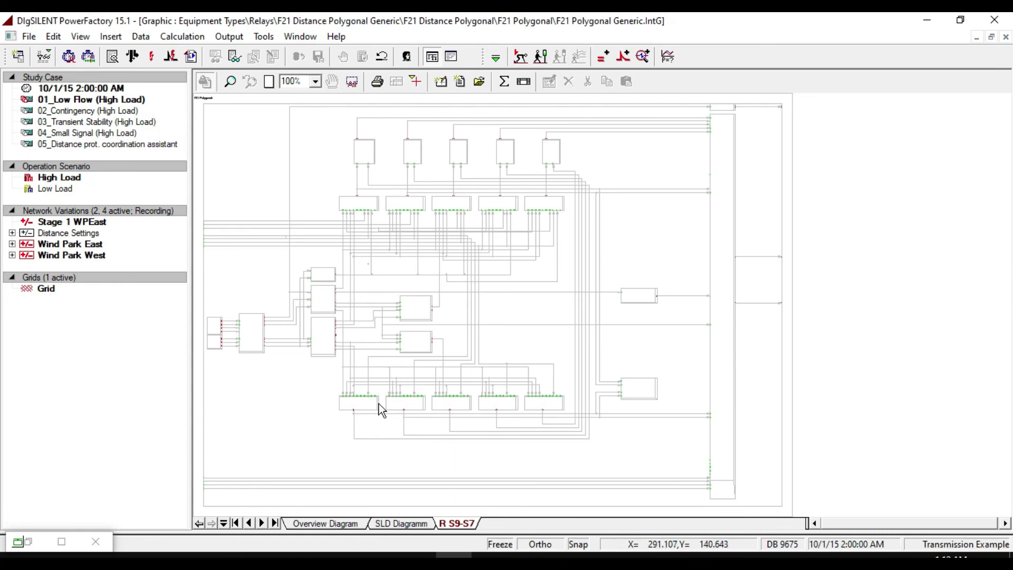
Step: Zoom into the Measurement block and pan to show its links to the Starting and Polarizing blocks
click(252, 342)
click(226, 85)
drag(220, 280, 362, 357)
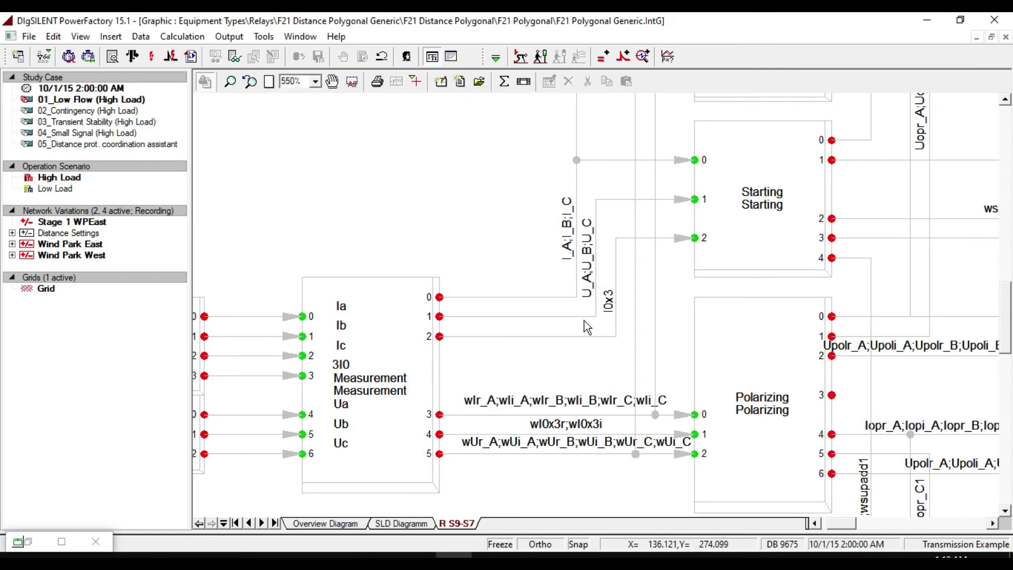
click(474, 305)
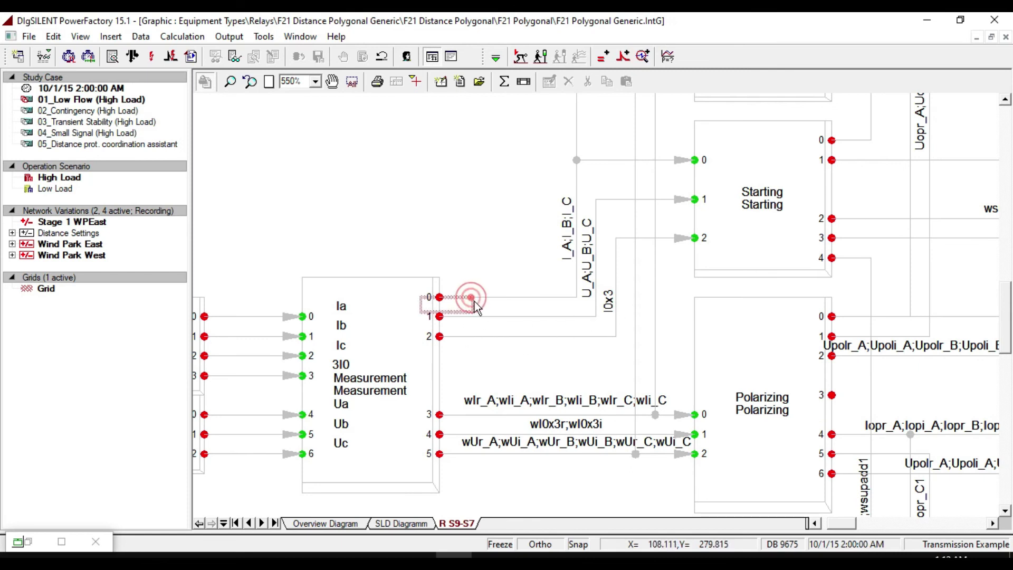
click(642, 159)
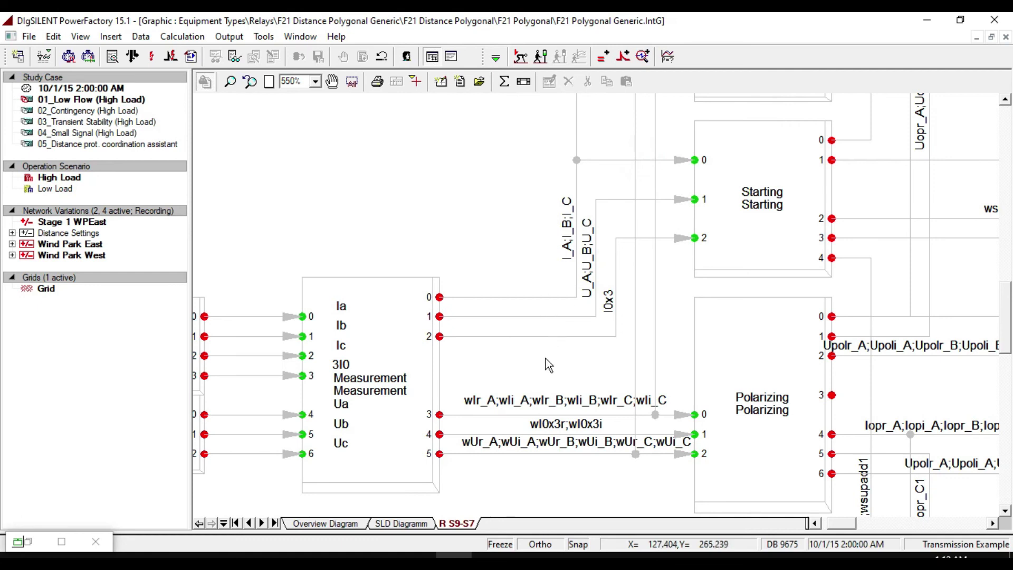
click(333, 80)
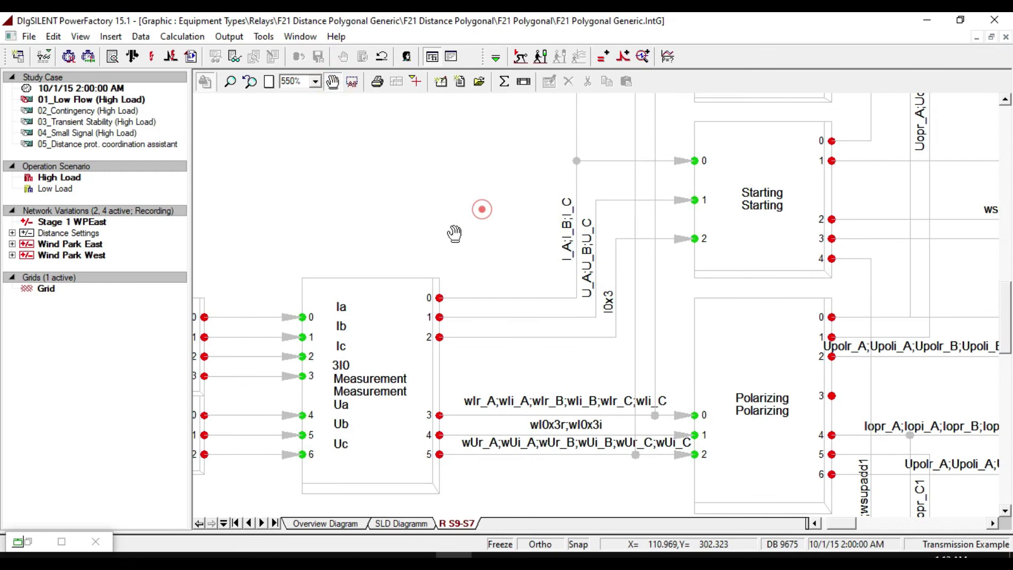
drag(454, 232, 407, 174)
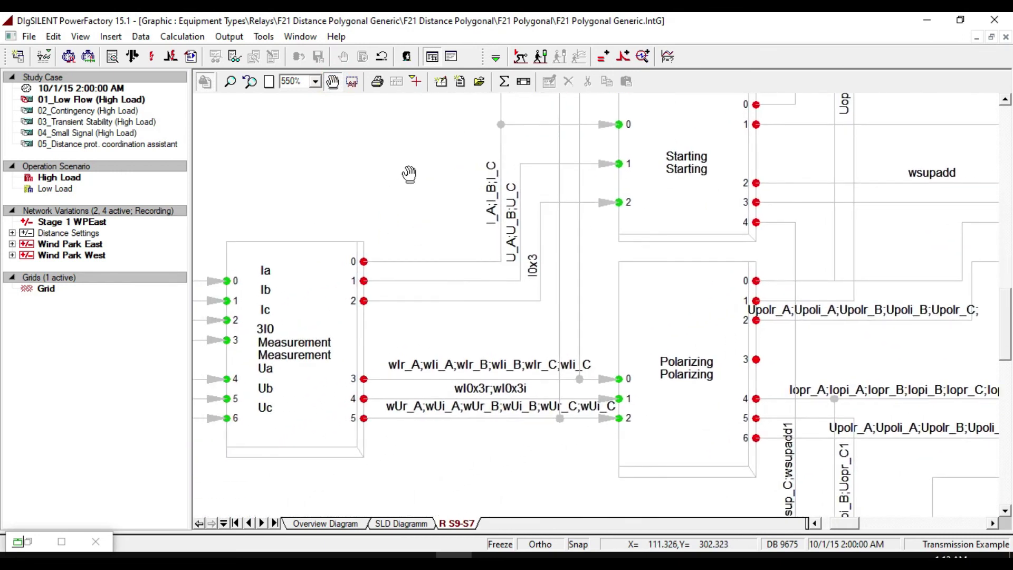
Step: Review the Slot Definition table of relay R S9-S7's Relay Model, cancel unchanged, and zoom to fit the diagram
double_click(302, 294)
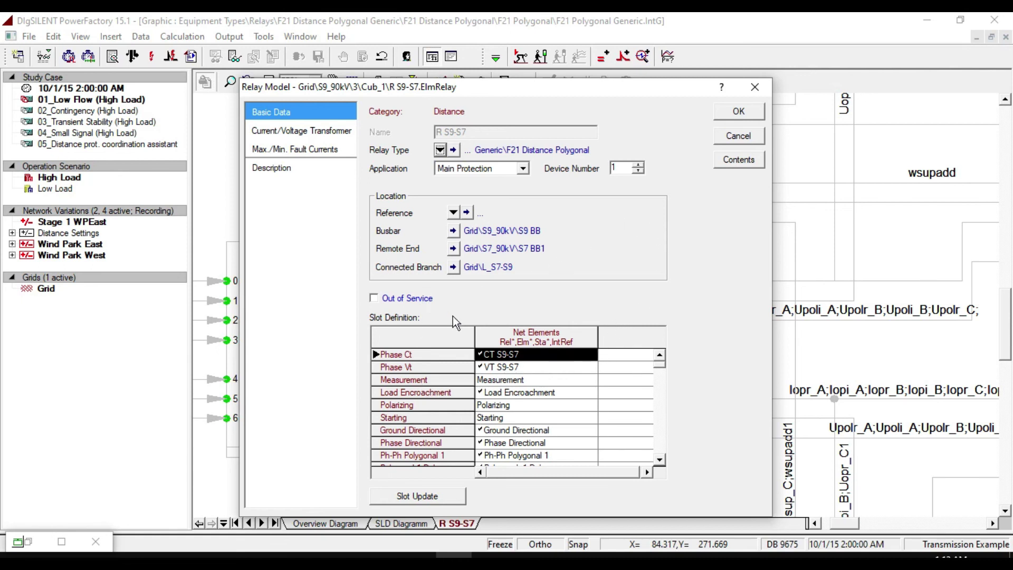
scroll(496, 384, down, 3)
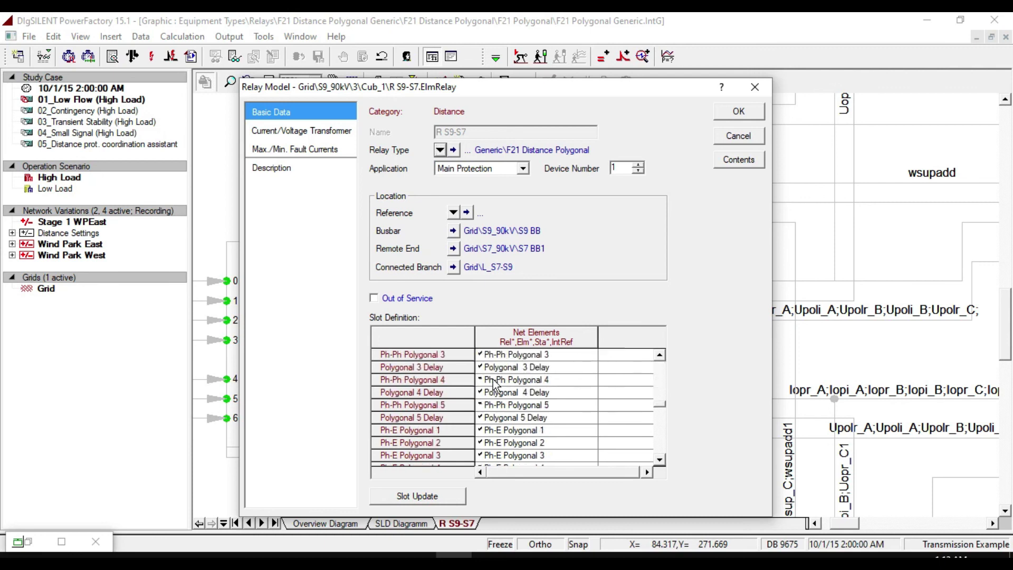
scroll(496, 383, down, 5)
scroll(499, 381, up, 6)
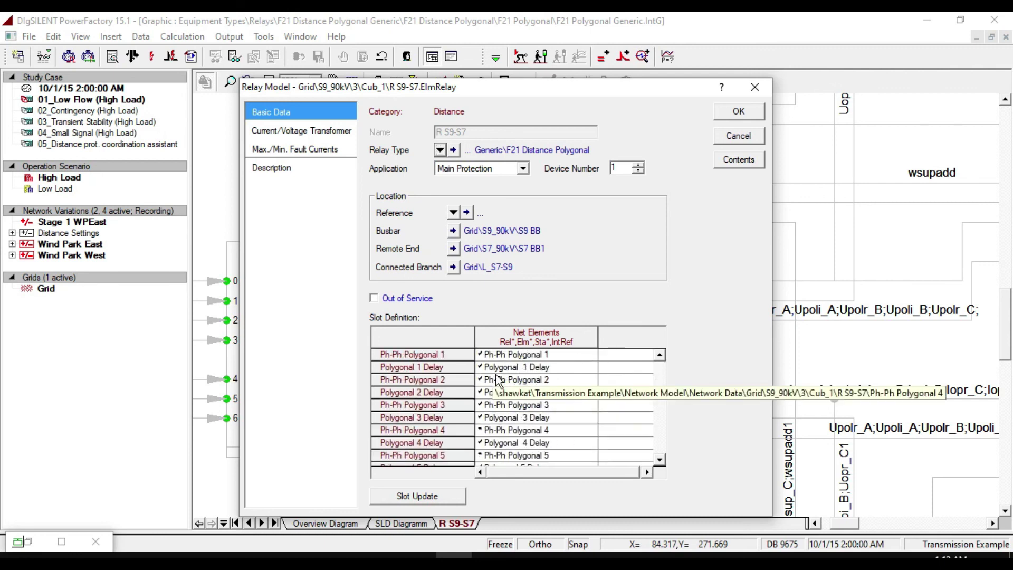
scroll(498, 381, up, 2)
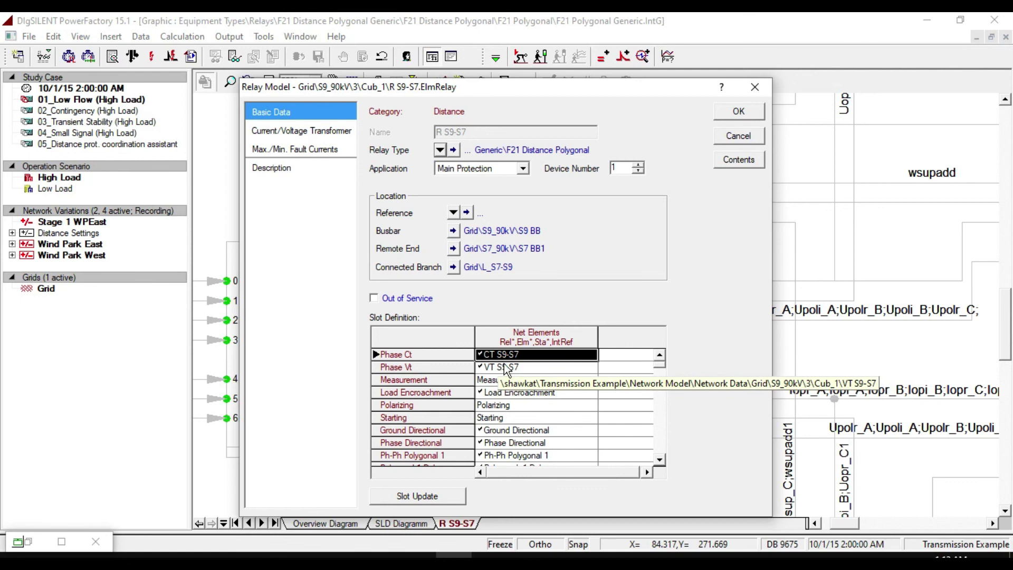
click(750, 133)
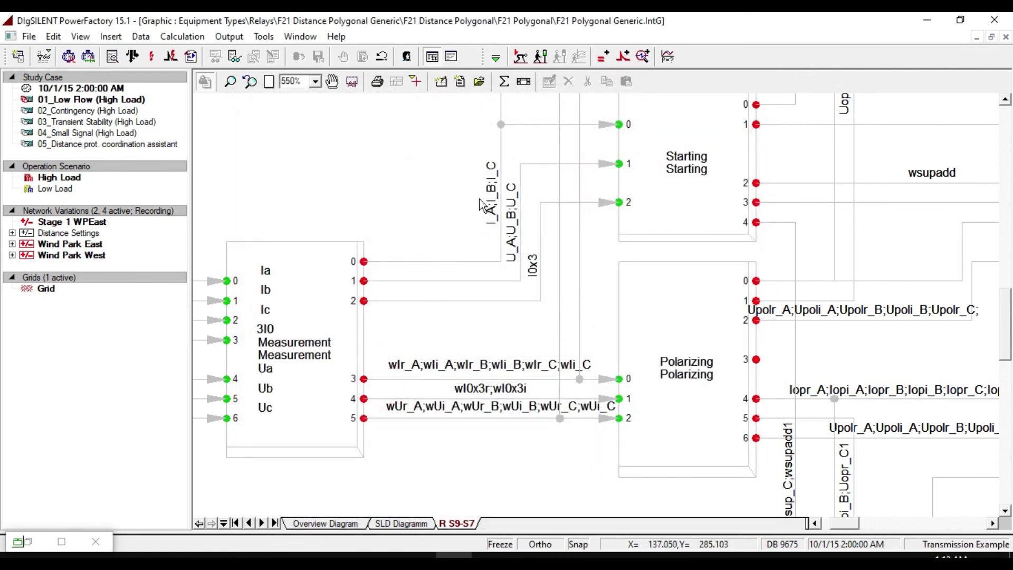
click(269, 81)
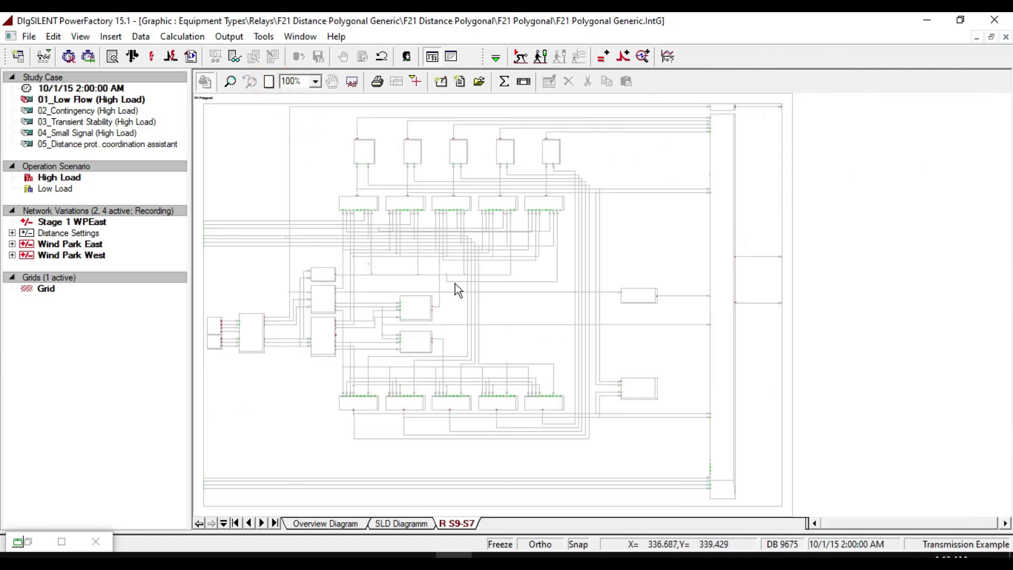